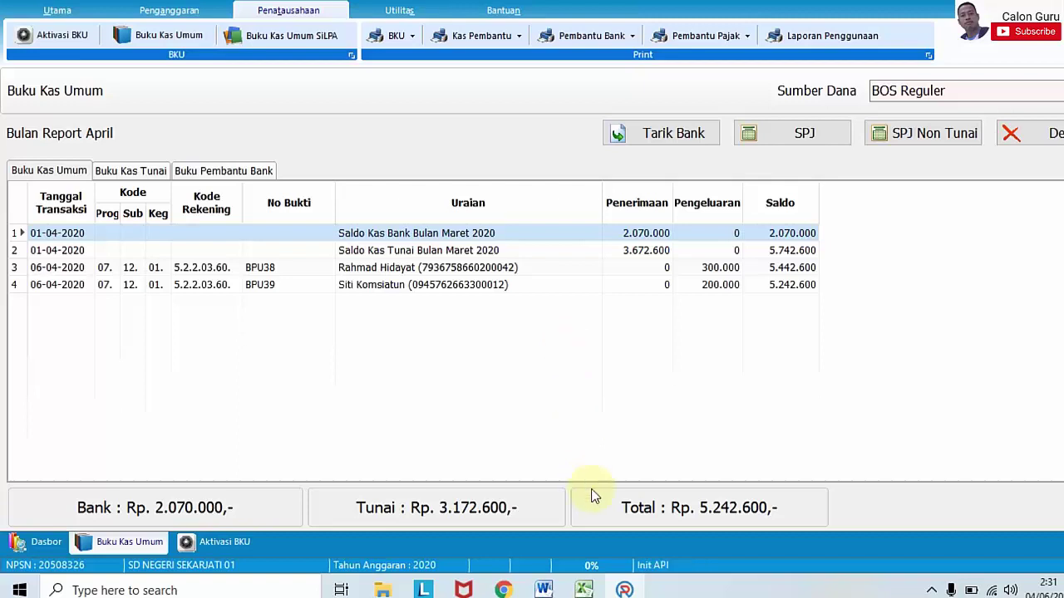
Step: Switch to the Excel budget workbook and examine the Kipas Angin row in the RKAS sheet
{"action": "left_click", "coordinate": [583, 590]}
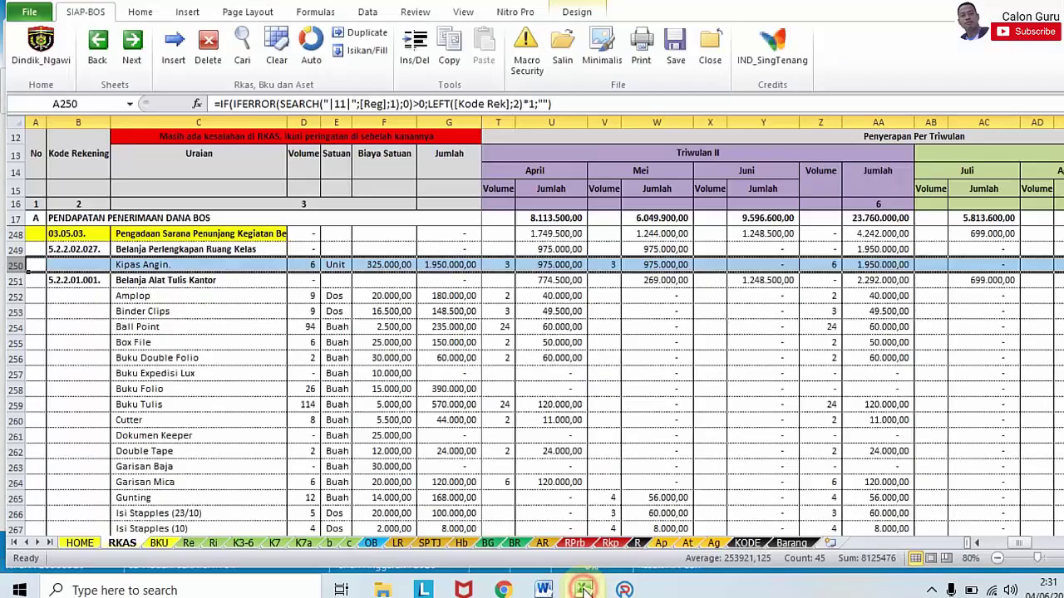
{"action": "left_click", "coordinate": [123, 266]}
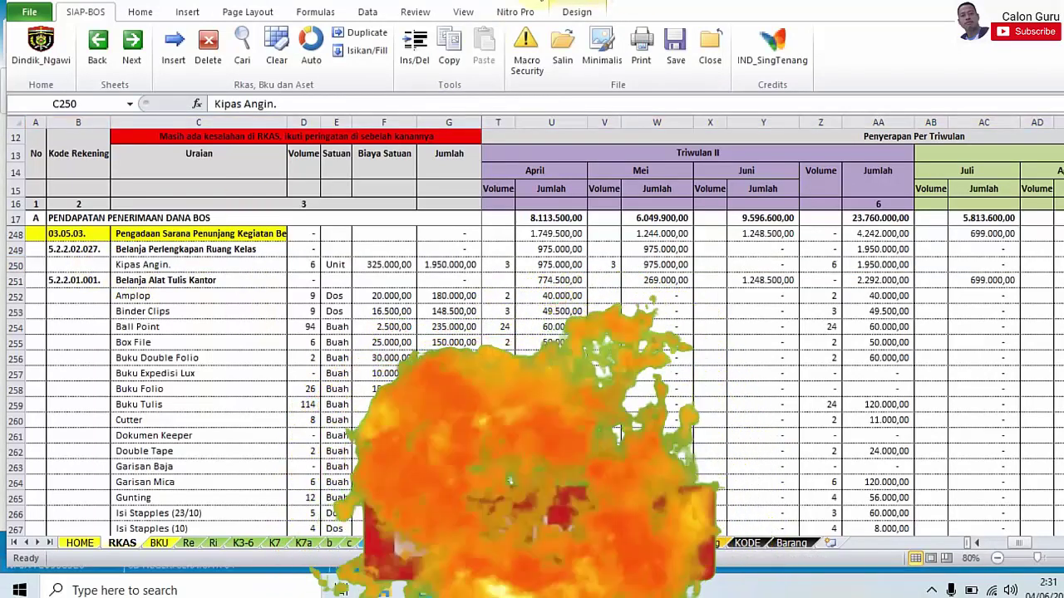
{"action": "key", "text": "ctrl+c"}
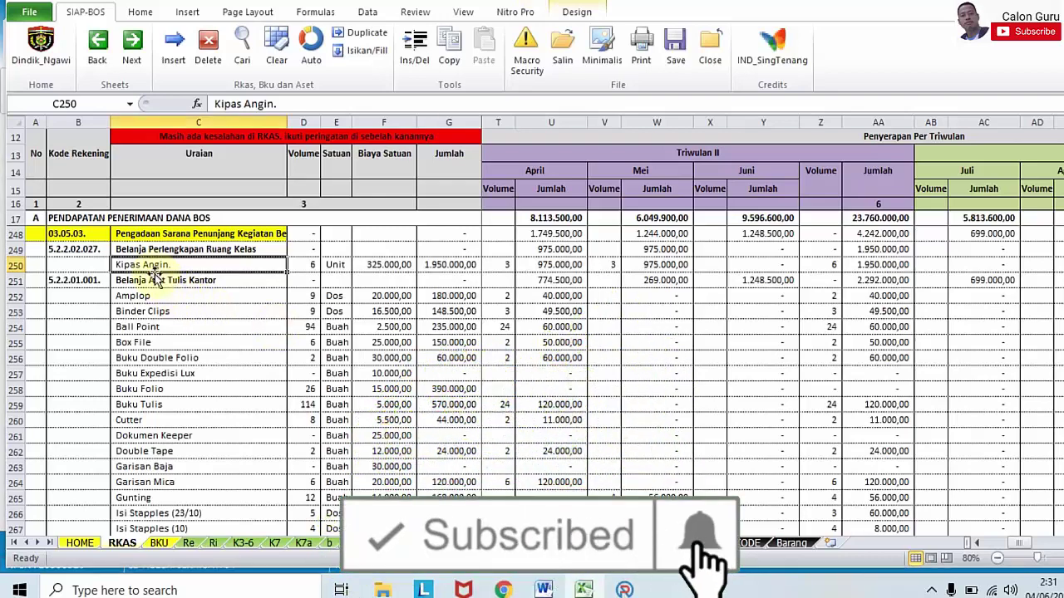
{"action": "left_click", "coordinate": [16, 265]}
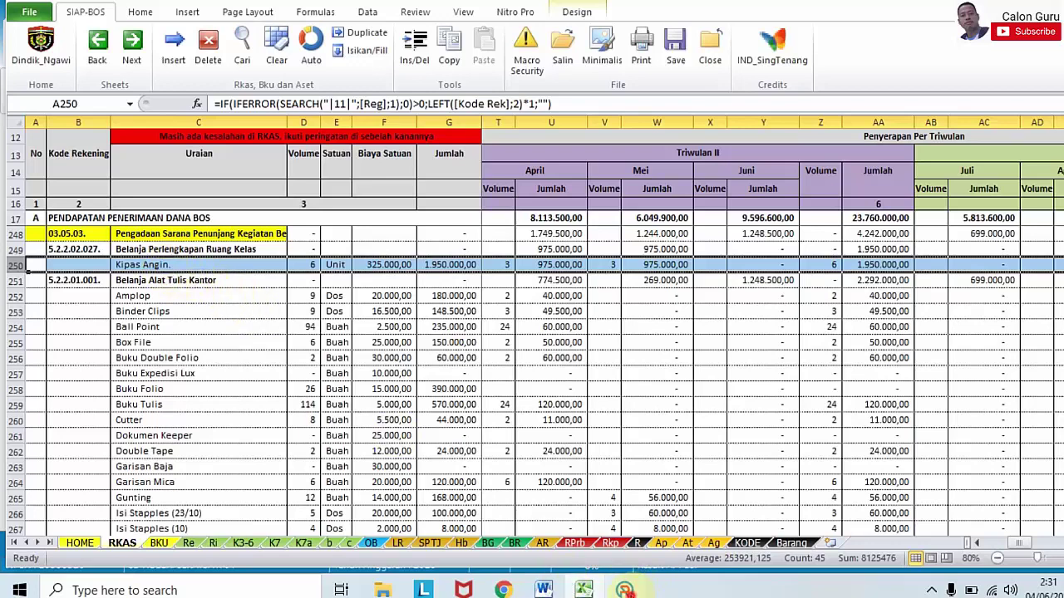
{"action": "left_click", "coordinate": [624, 590]}
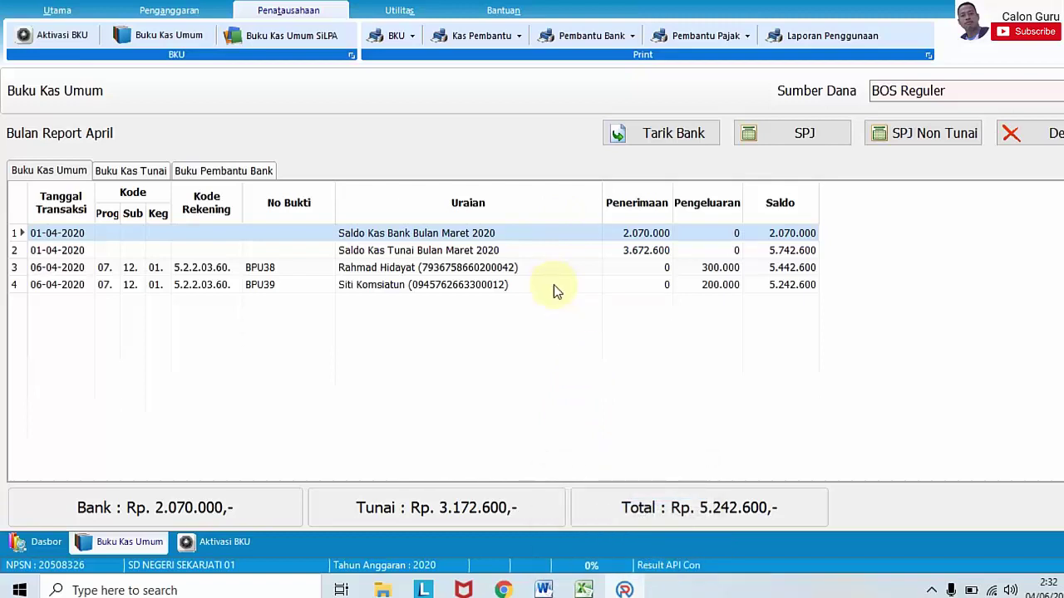
{"action": "left_click", "coordinate": [583, 590]}
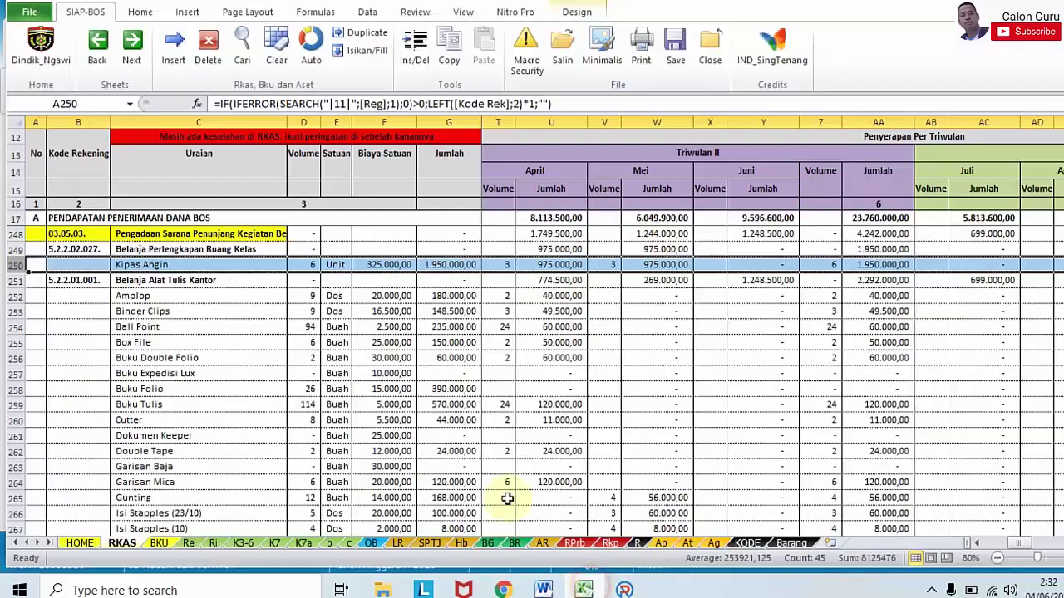
{"action": "left_click", "coordinate": [50, 268]}
{"action": "left_click", "coordinate": [13, 264]}
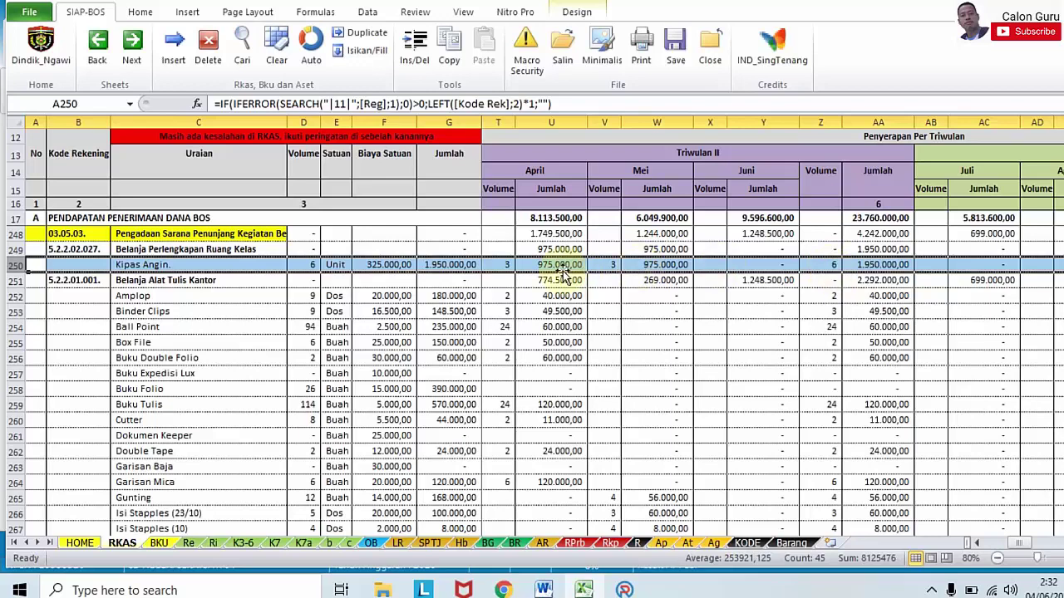
Step: Compare the Kipas Angin volumes planned for April and Mei and review the April volume and amount columns
{"action": "left_click", "coordinate": [506, 265]}
{"action": "left_click", "coordinate": [605, 264]}
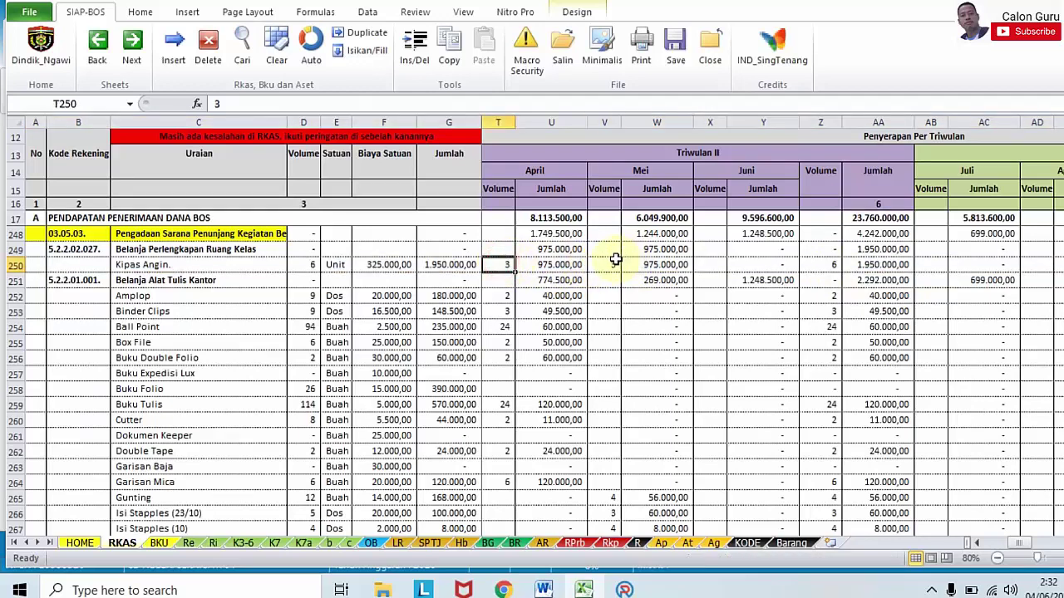
{"action": "left_click", "coordinate": [509, 266]}
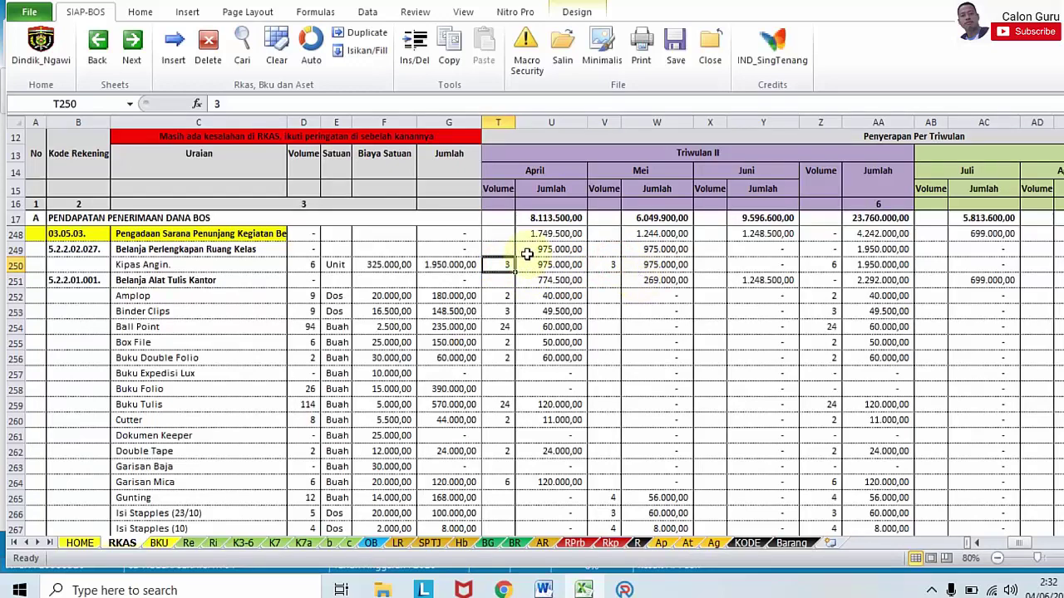
{"action": "left_click", "coordinate": [500, 139]}
{"action": "left_click_drag", "start_coordinate": [497, 122], "coordinate": [528, 122]}
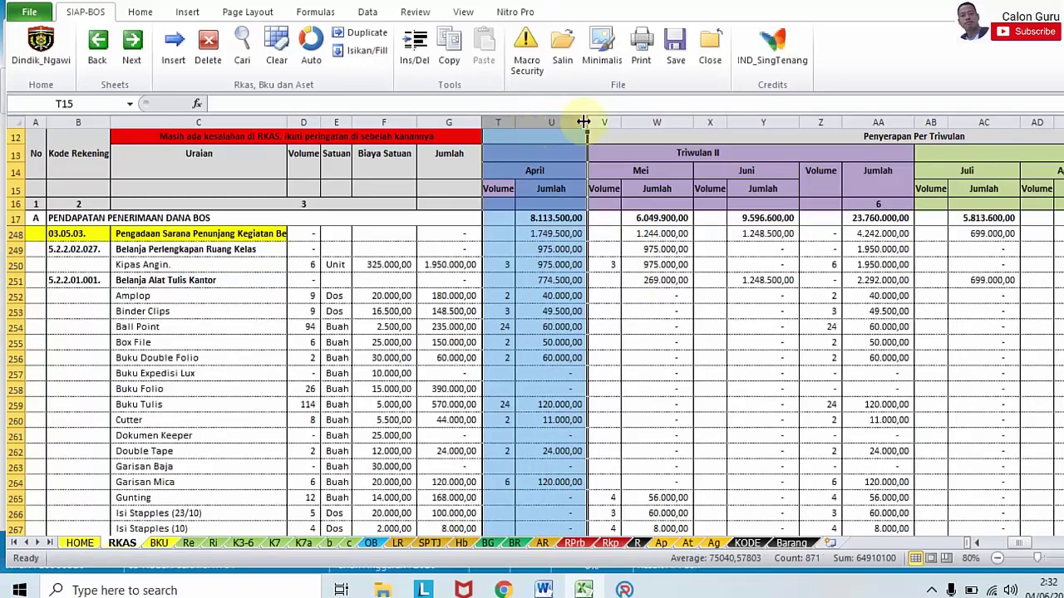
{"action": "left_click_drag", "start_coordinate": [601, 121], "coordinate": [629, 122]}
{"action": "left_click_drag", "start_coordinate": [499, 123], "coordinate": [551, 122]}
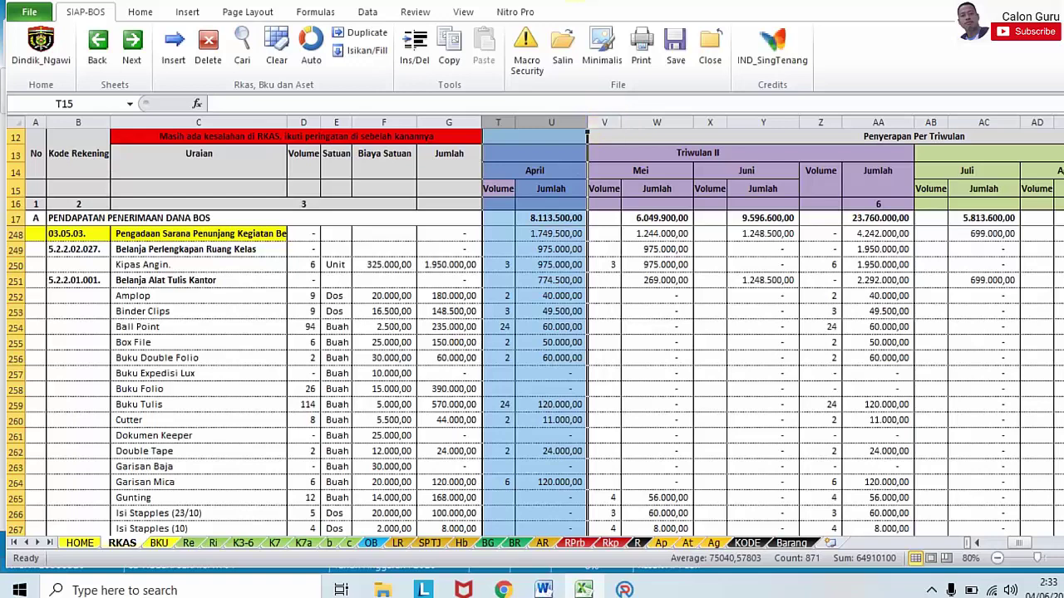
{"action": "left_click", "coordinate": [624, 1]}
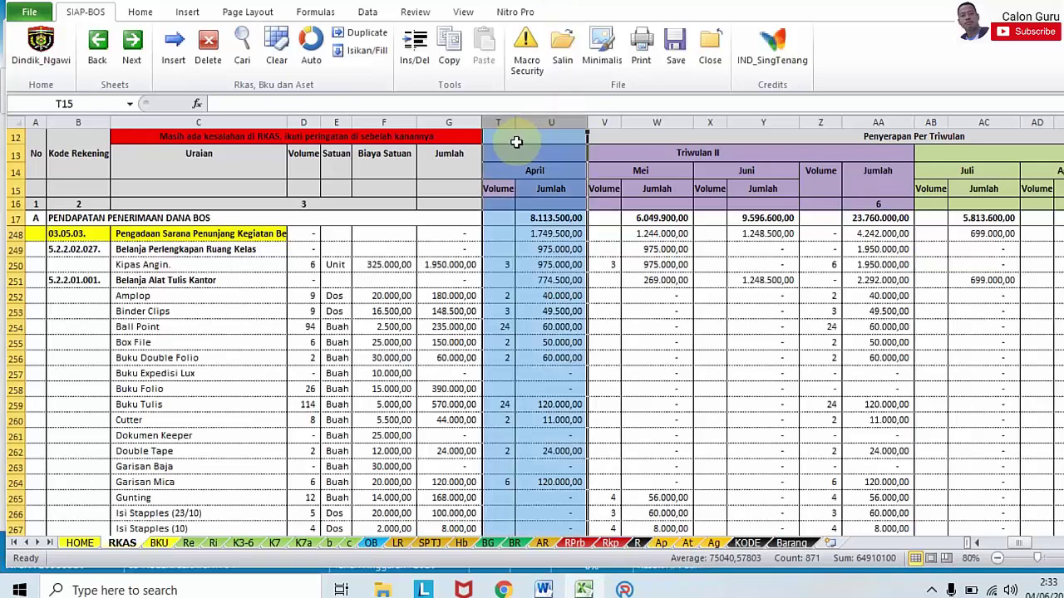
{"action": "left_click", "coordinate": [510, 120]}
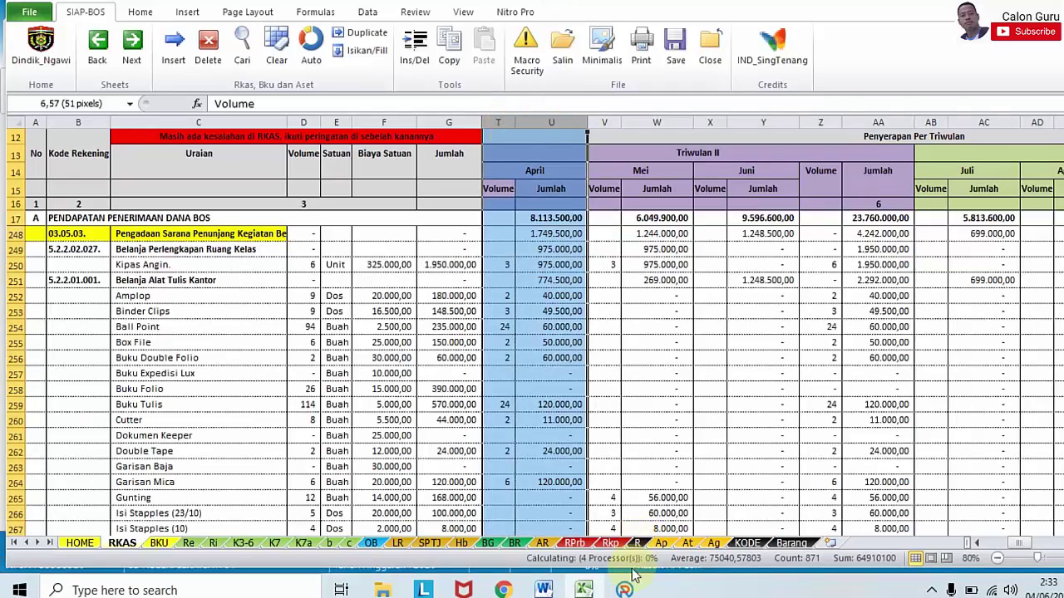
Step: Switch back to the Buku Kas Umum application, start a new cash SPJ entry, and check its voucher number and transaction date
{"action": "left_click", "coordinate": [624, 590]}
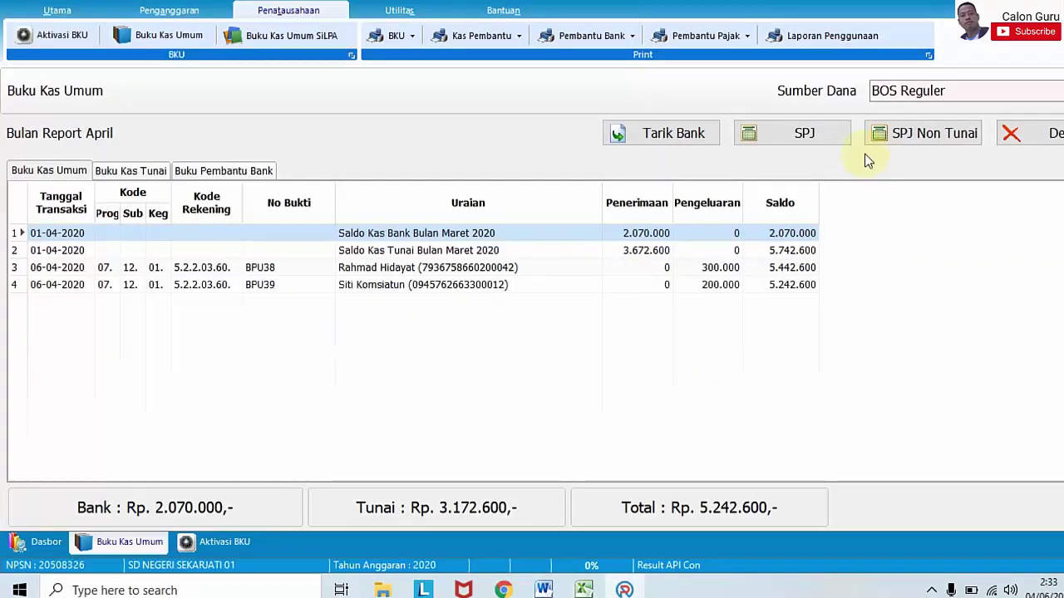
{"action": "left_click", "coordinate": [835, 141]}
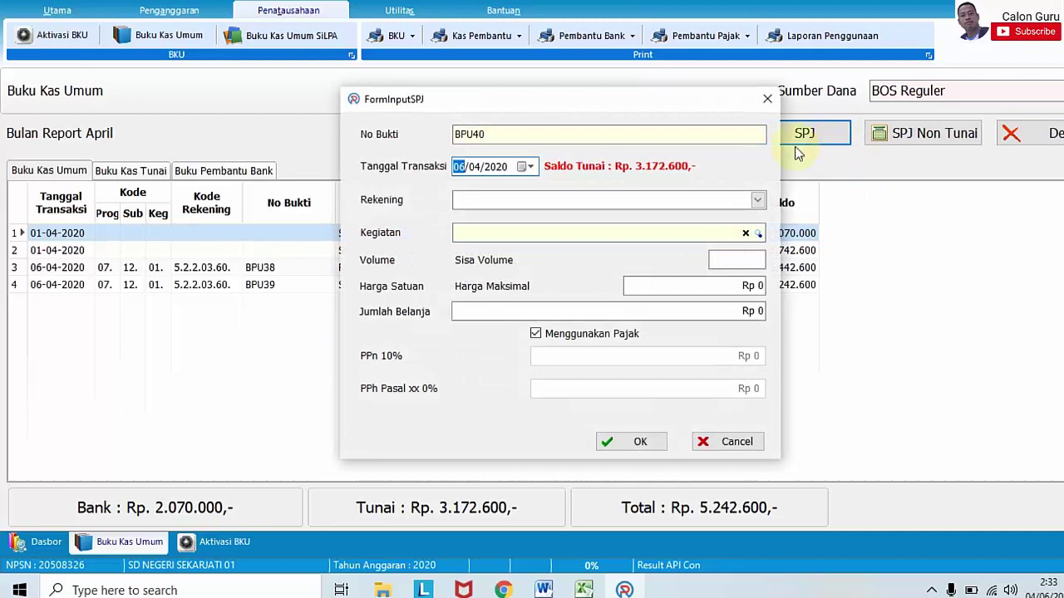
{"action": "left_click", "coordinate": [503, 136]}
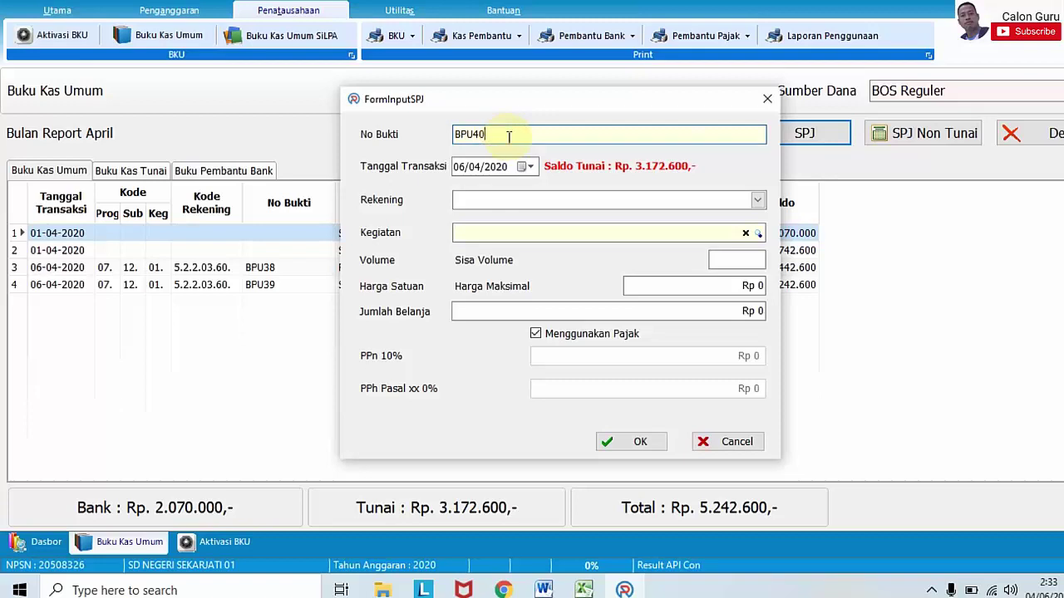
{"action": "left_click", "coordinate": [532, 167]}
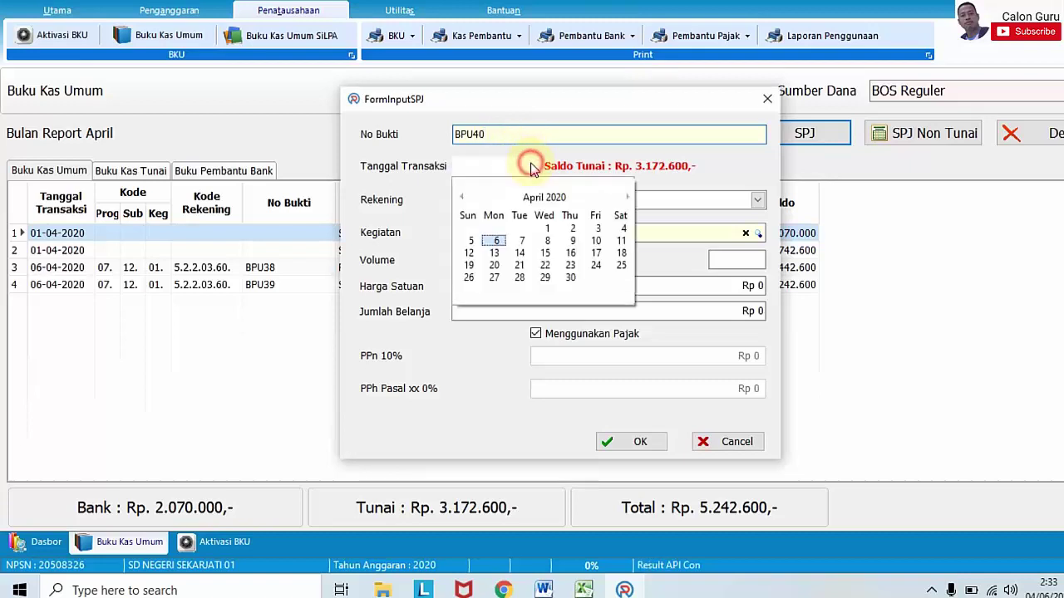
{"action": "left_click", "coordinate": [531, 167]}
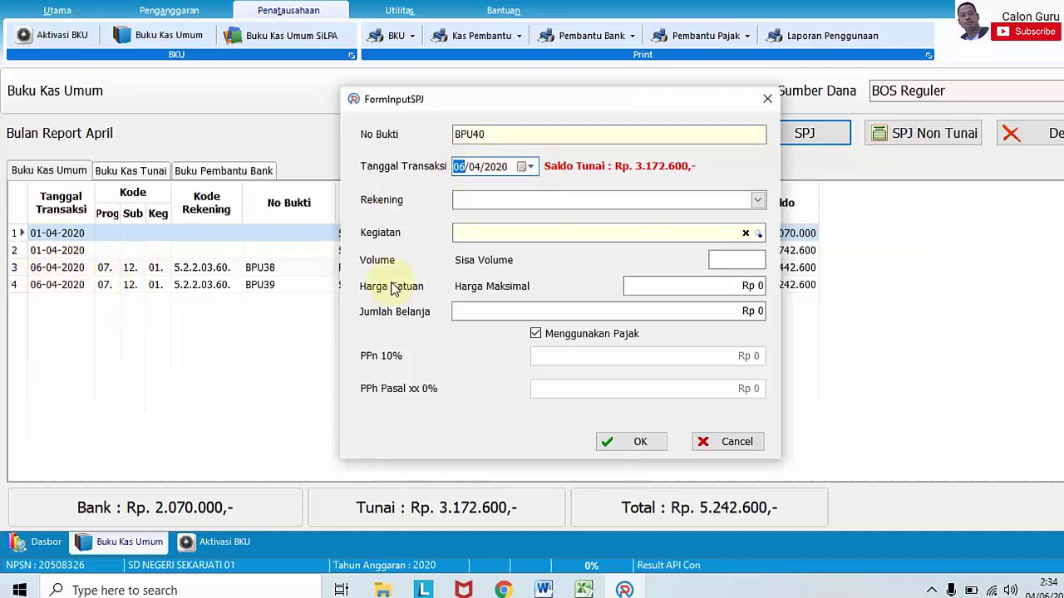
{"action": "left_click", "coordinate": [532, 167]}
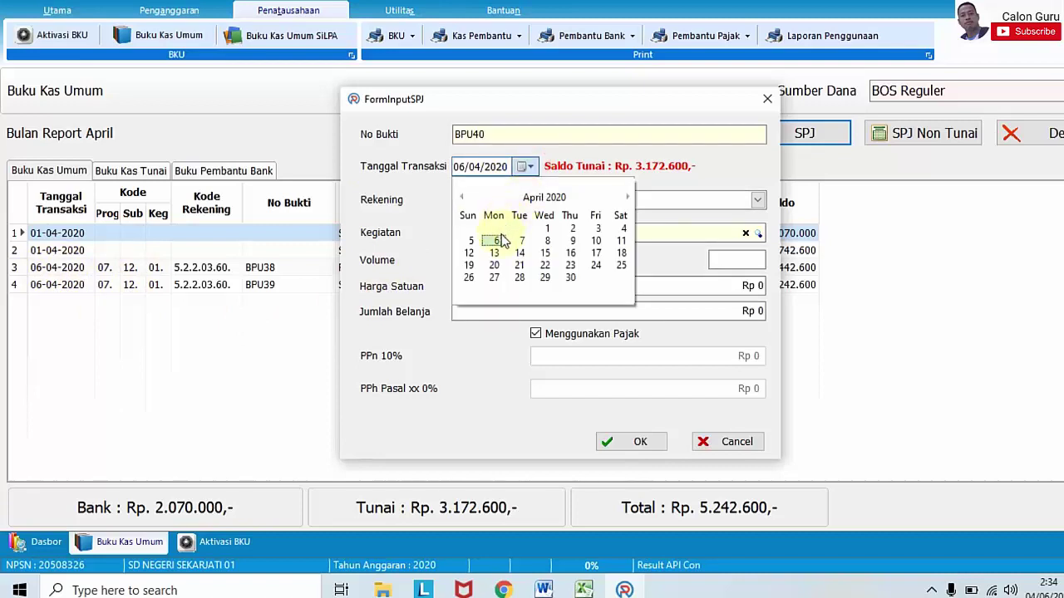
{"action": "left_click", "coordinate": [532, 167]}
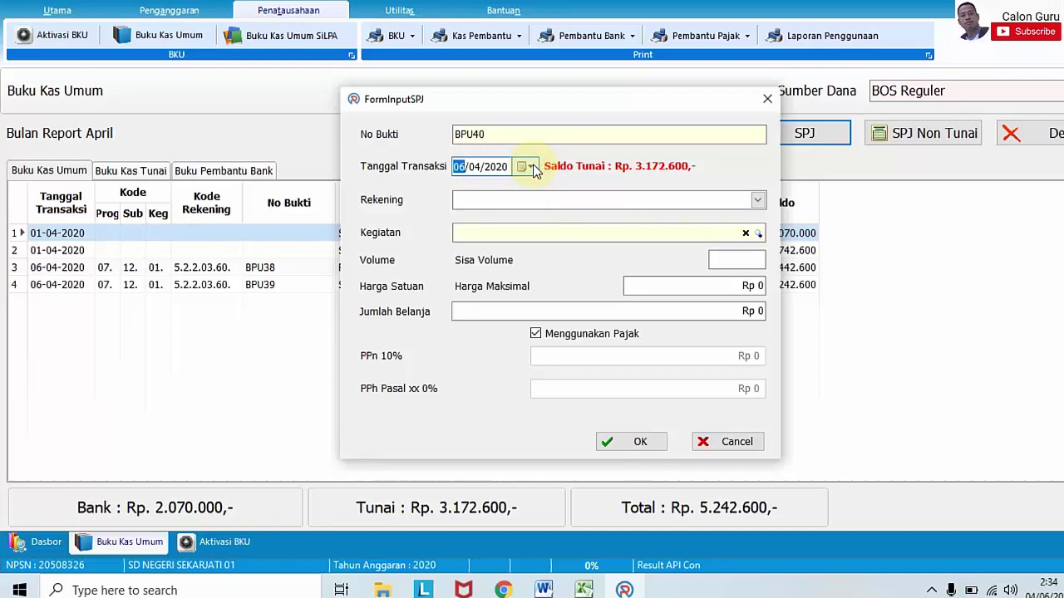
Step: Set the SPJ entry's Rekening to 5.2.3.11.05. Belanja Modal Pendingin Ruangan
{"action": "left_click", "coordinate": [758, 201]}
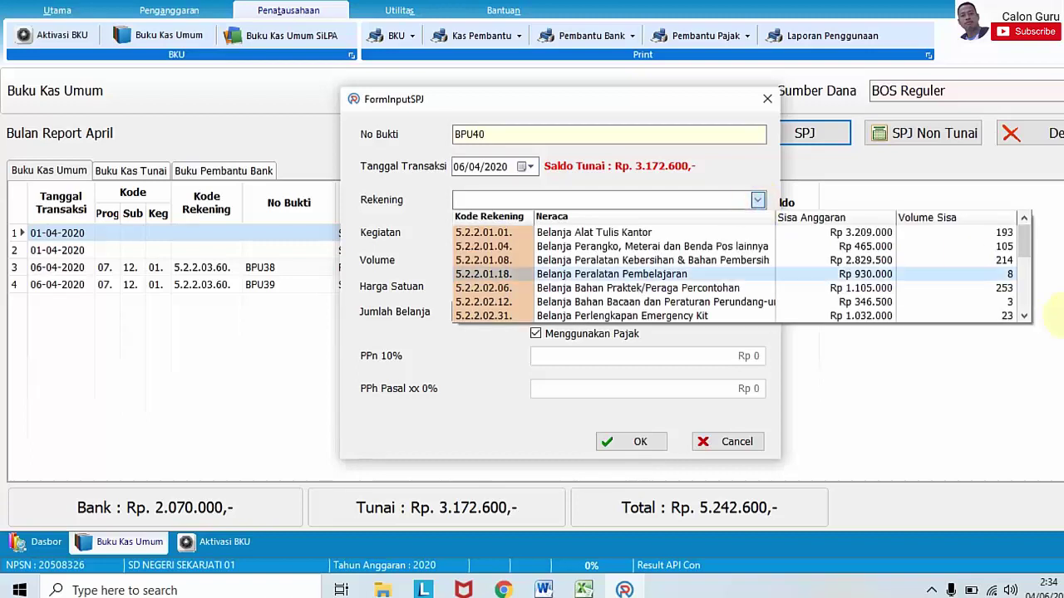
{"action": "left_click_drag", "start_coordinate": [1026, 248], "coordinate": [1025, 248]}
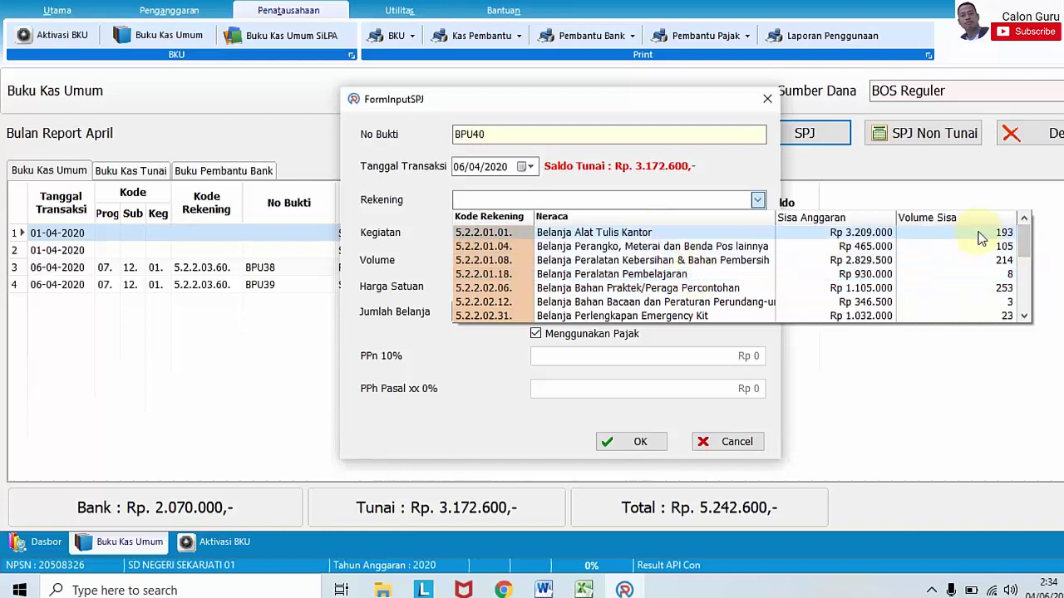
{"action": "left_click_drag", "start_coordinate": [1025, 243], "coordinate": [1027, 299]}
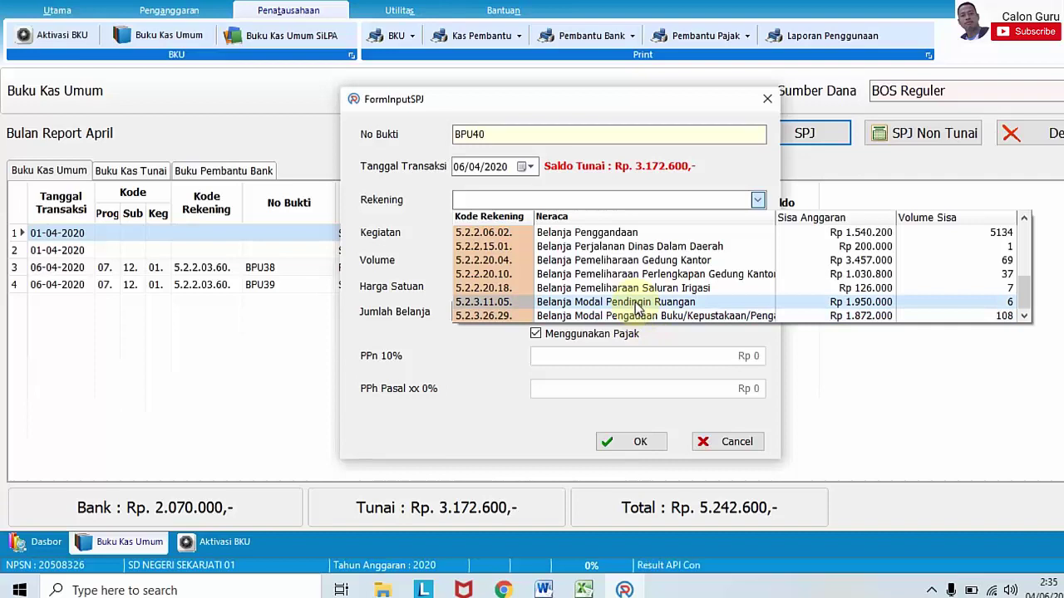
{"action": "left_click", "coordinate": [636, 304]}
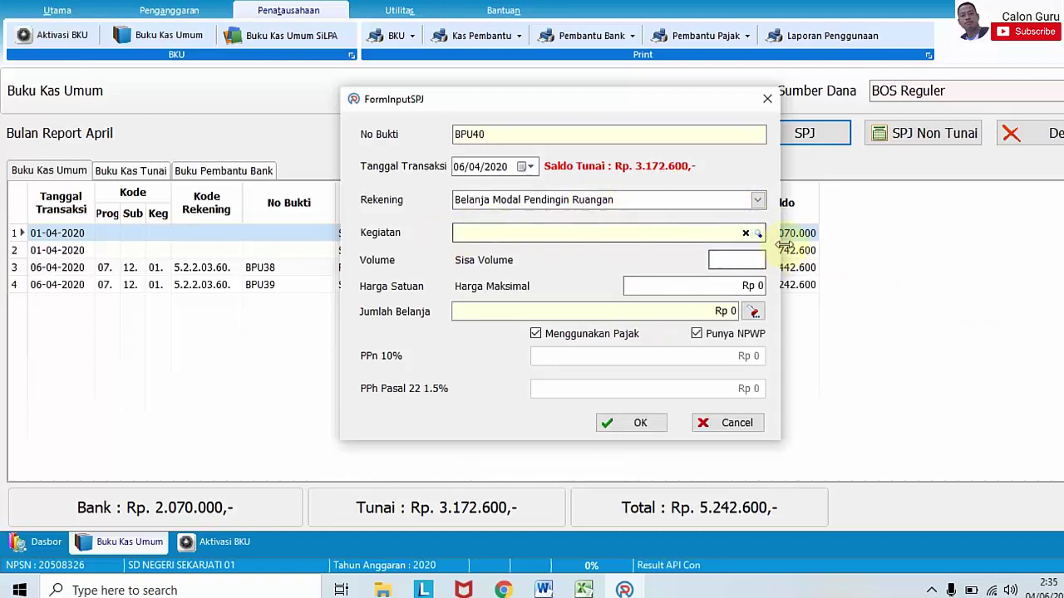
Step: Assign activity 03.05.03. Pengadaan Sarana Penunjang Kegiatan Belajar Mengajar to the entry and open its purchase note form
{"action": "left_click", "coordinate": [757, 234]}
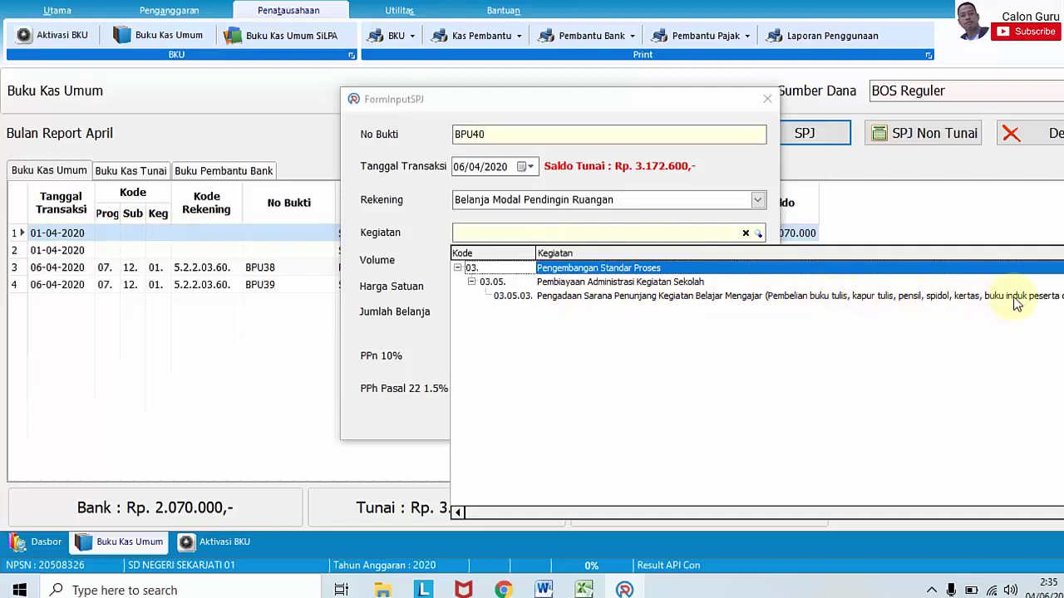
{"action": "left_click", "coordinate": [628, 300]}
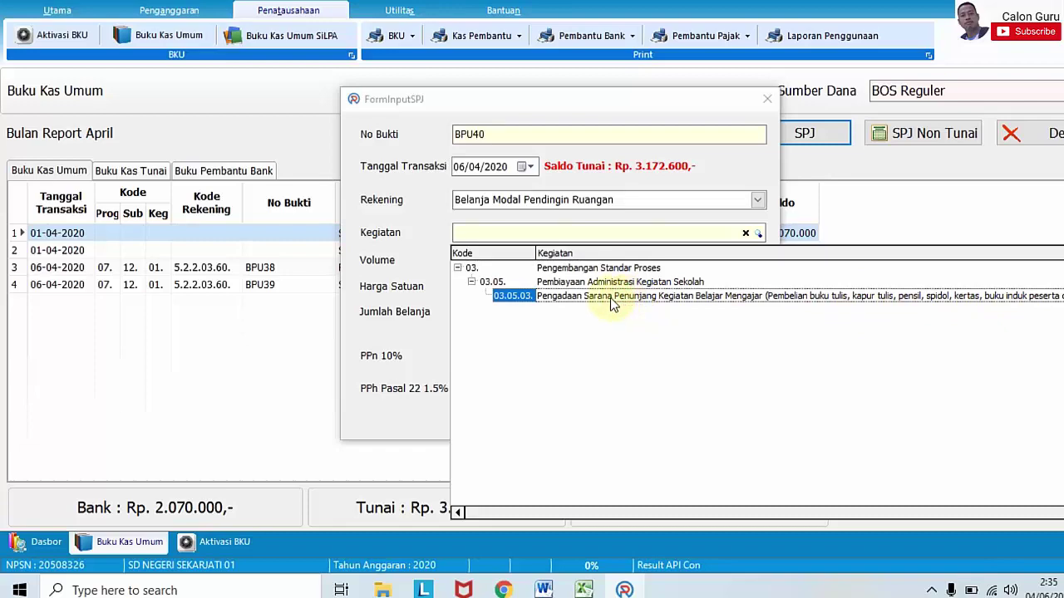
{"action": "double_click", "coordinate": [610, 298]}
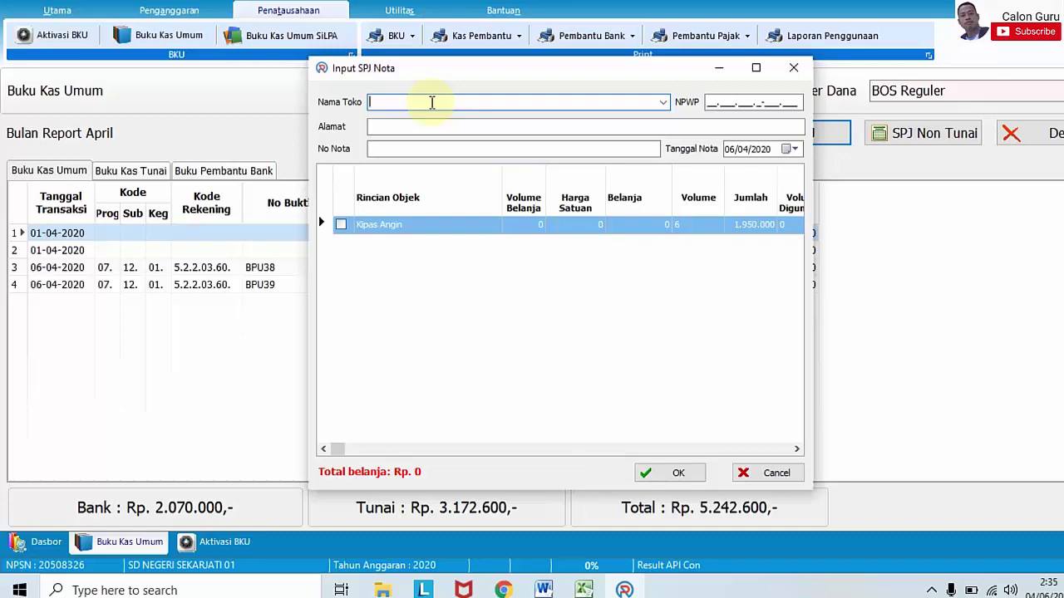
Step: Enter Jaya Computer as the store name in the purchase note and fill in the store's address
{"action": "left_click", "coordinate": [708, 1]}
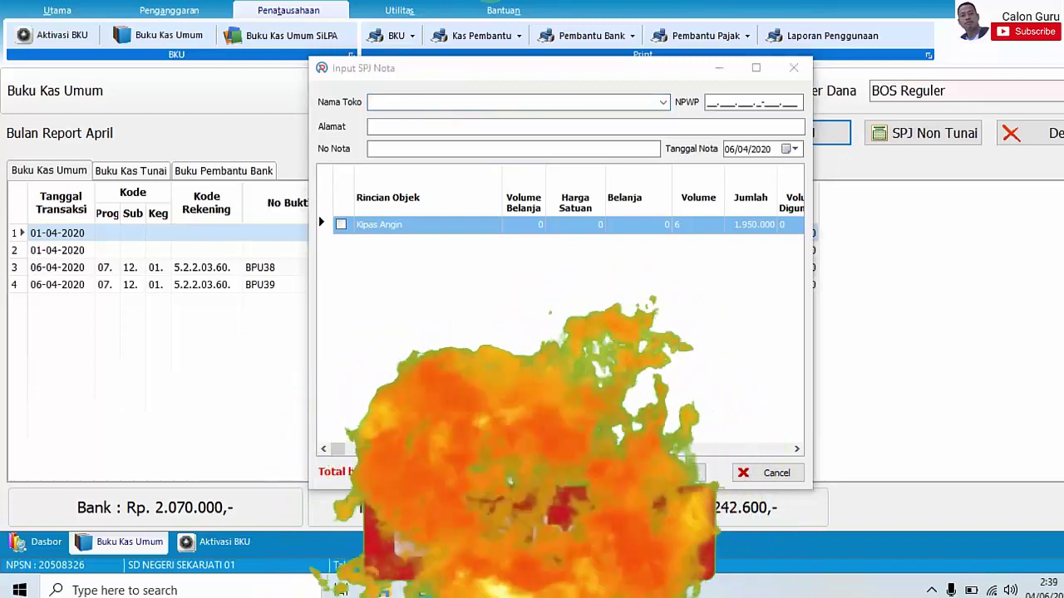
{"action": "left_click", "coordinate": [415, 88]}
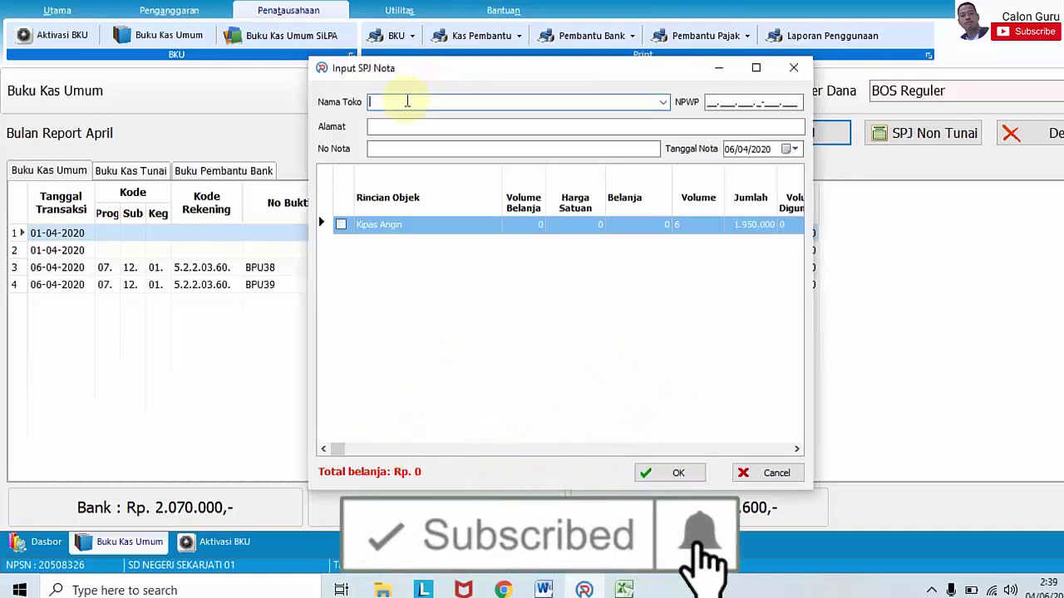
{"action": "left_click", "coordinate": [407, 100]}
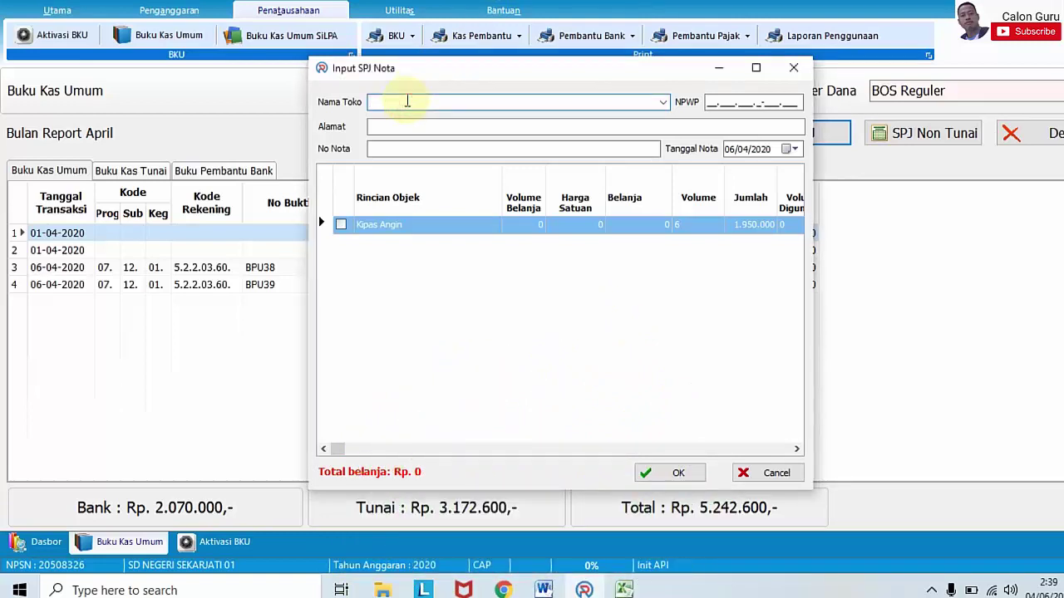
{"action": "type", "text": "Jaya Computer"}
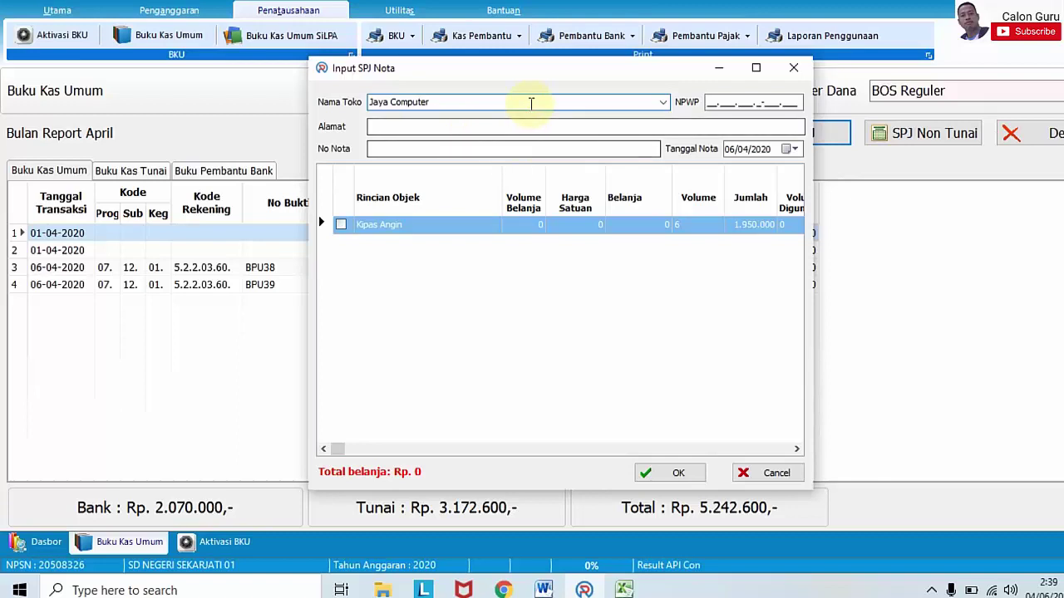
{"action": "left_click", "coordinate": [456, 126]}
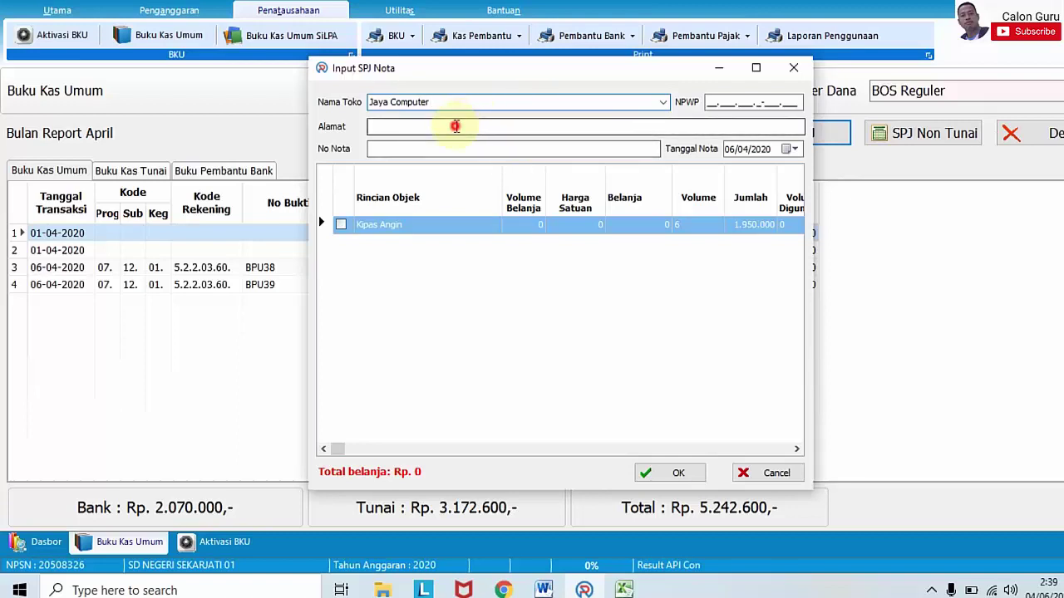
{"action": "key", "text": "Caps_Lock"}
{"action": "type", "text": "Gendingan W"}
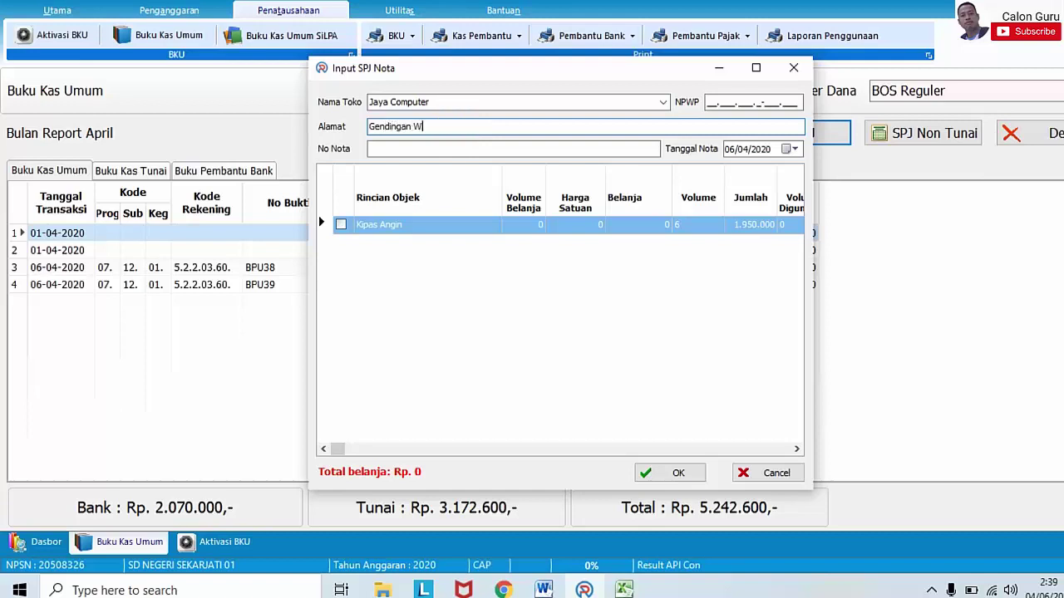
{"action": "type", "text": "idodaren"}
{"action": "left_click", "coordinate": [529, 148]}
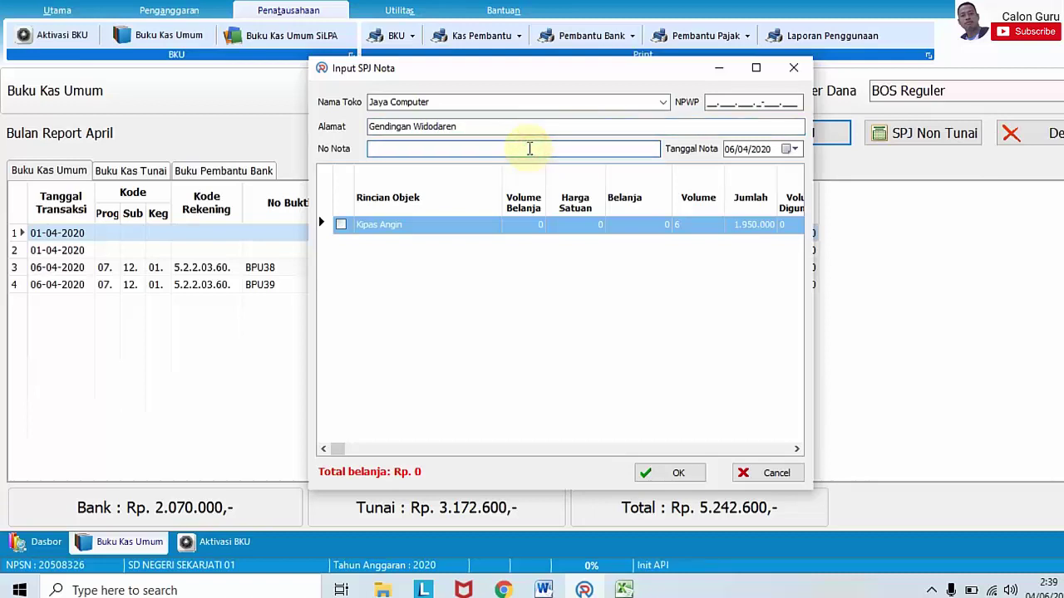
{"action": "left_click", "coordinate": [408, 1]}
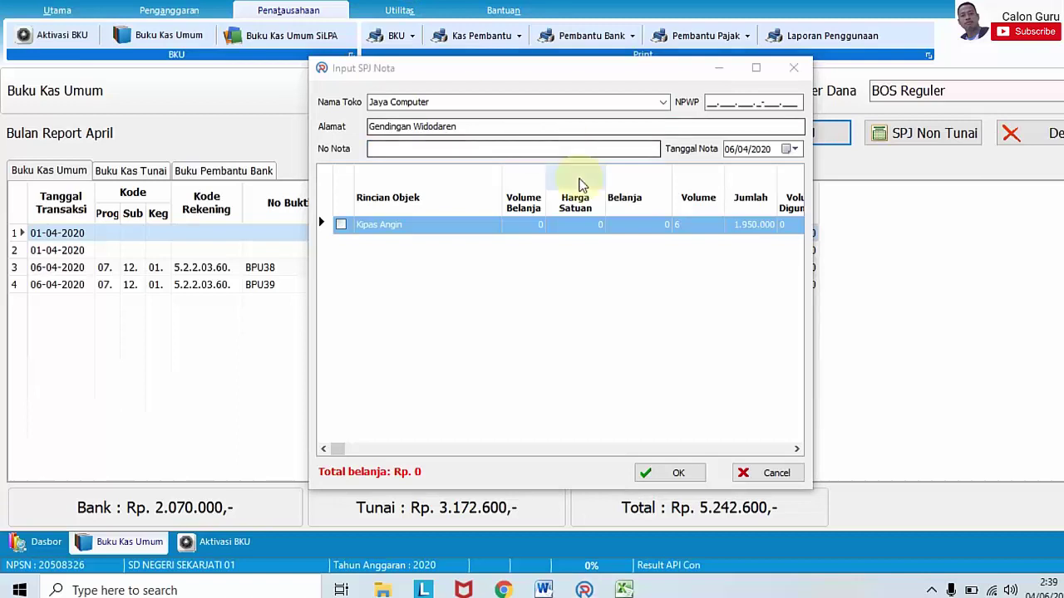
Step: Set the purchase note's No Nota to 06/04/2020 and include the Kipas Angin item in the note
{"action": "left_click", "coordinate": [580, 183]}
{"action": "type", "text": "..."}
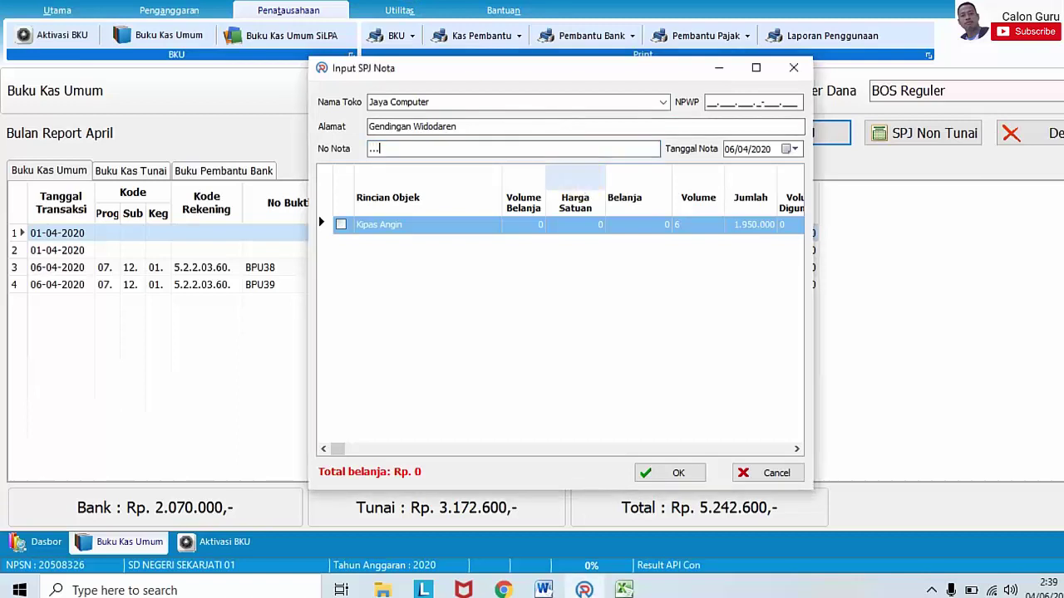
{"action": "type", "text": "/.../2020"}
{"action": "left_click", "coordinate": [407, 149]}
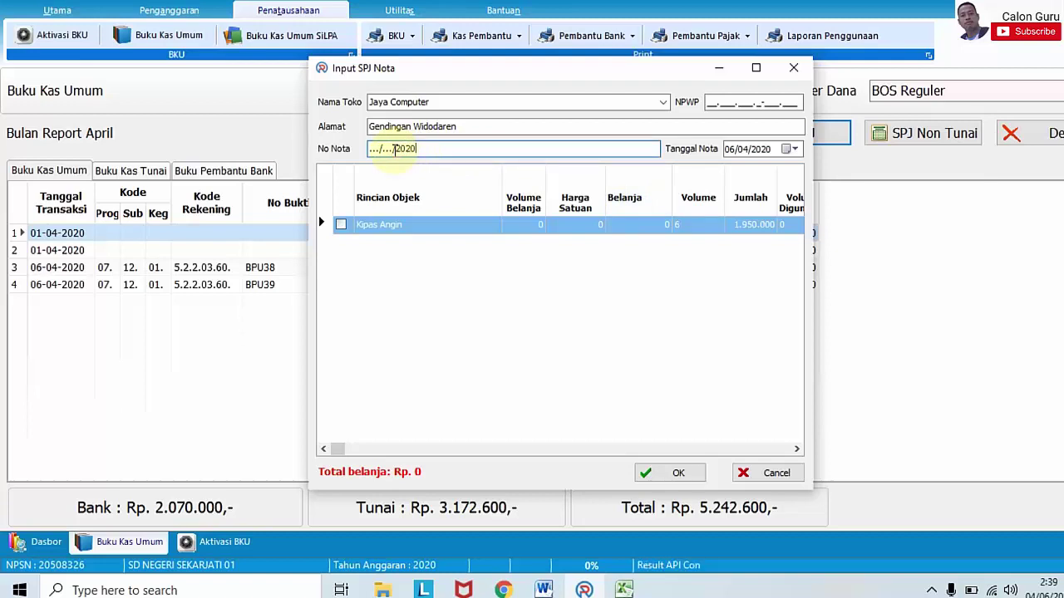
{"action": "double_click", "coordinate": [384, 149]}
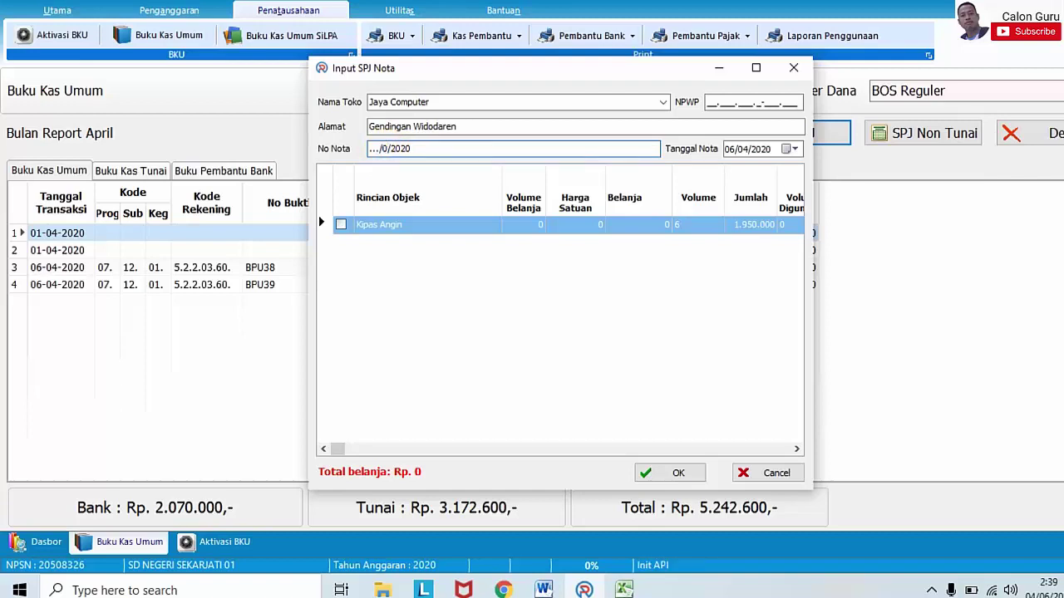
{"action": "type", "text": "04"}
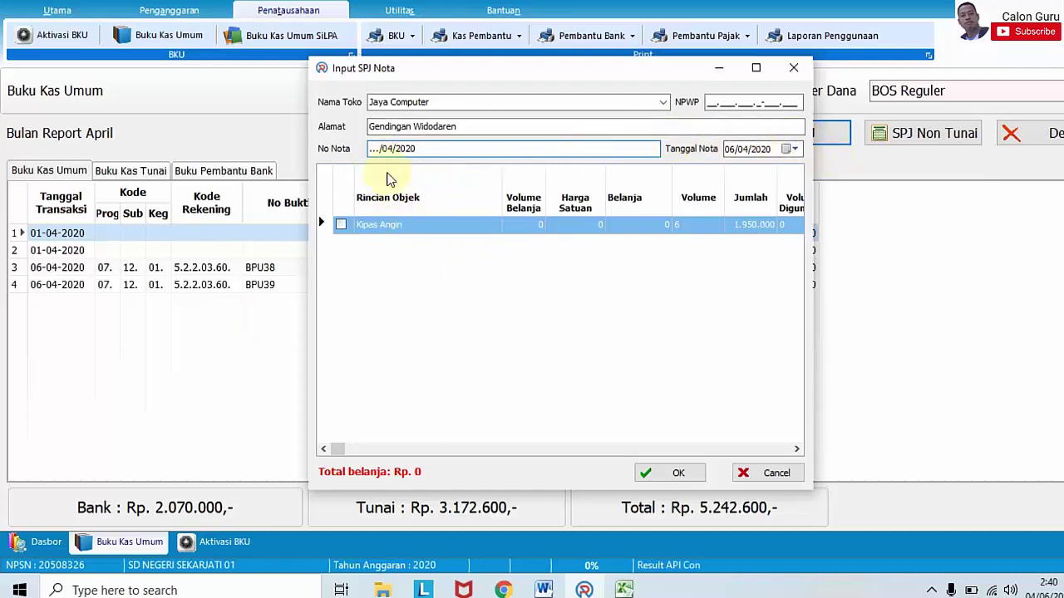
{"action": "left_click_drag", "start_coordinate": [380, 149], "coordinate": [363, 152]}
{"action": "type", "text": "06"}
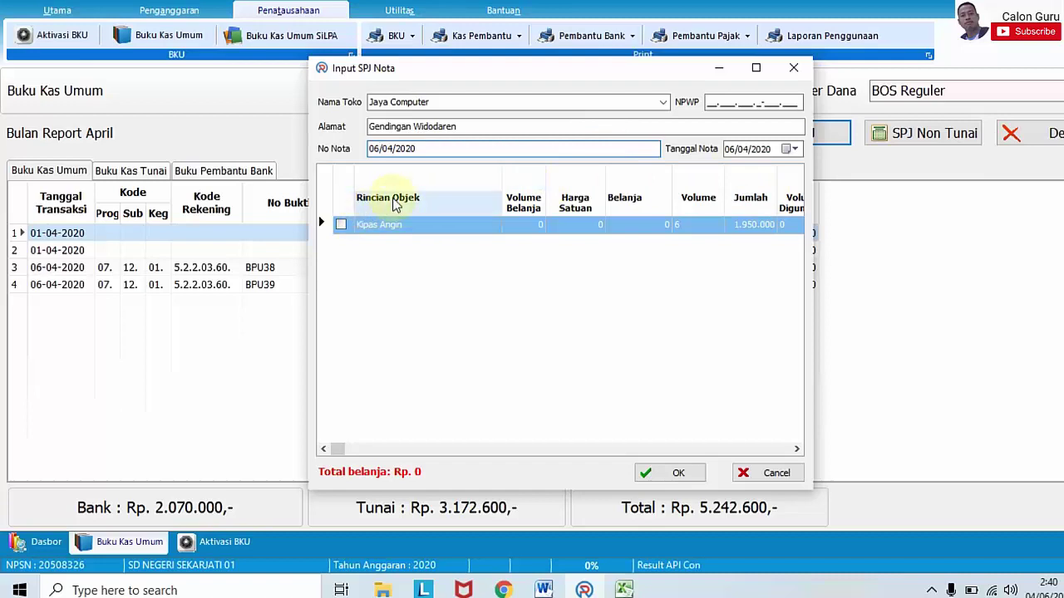
{"action": "left_click", "coordinate": [340, 225]}
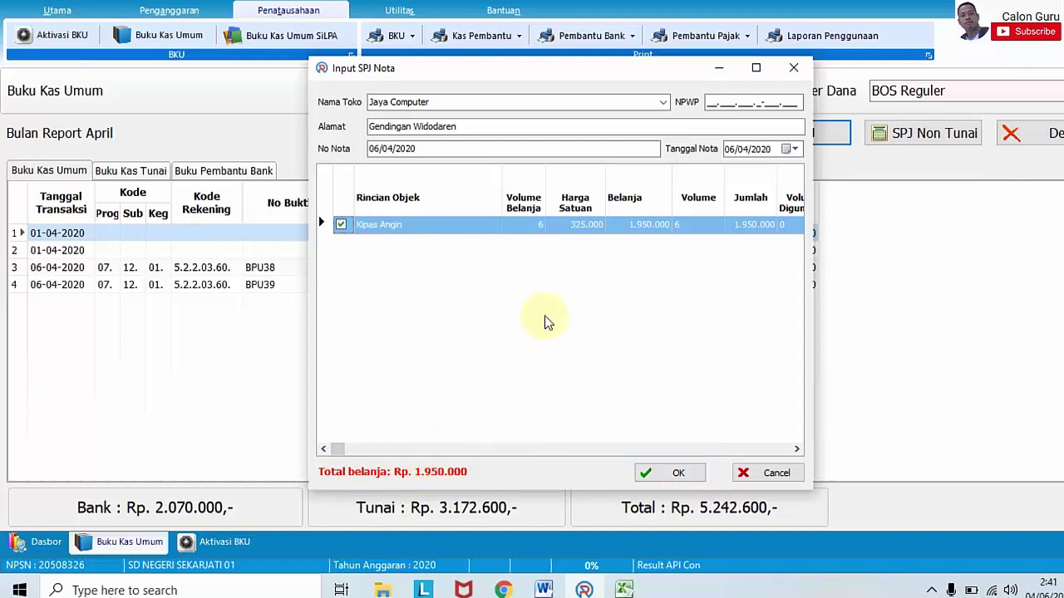
Step: Switch to the RKAS workbook in Excel, compare Kipas Angin's April and May volumes, and return to the purchase note
{"action": "left_click", "coordinate": [624, 590]}
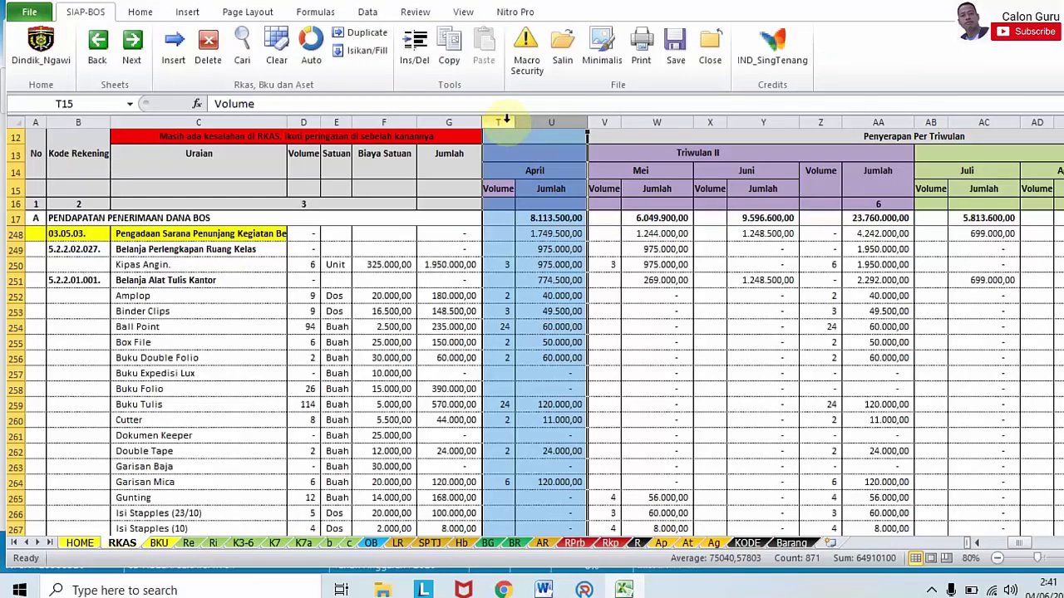
{"action": "left_click", "coordinate": [506, 121]}
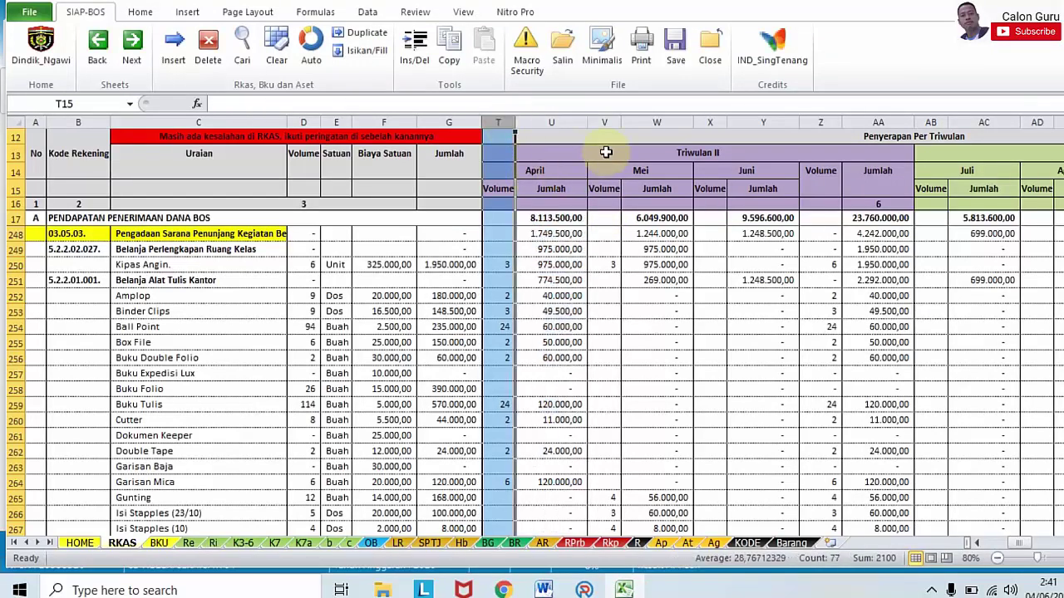
{"action": "left_click", "coordinate": [510, 263]}
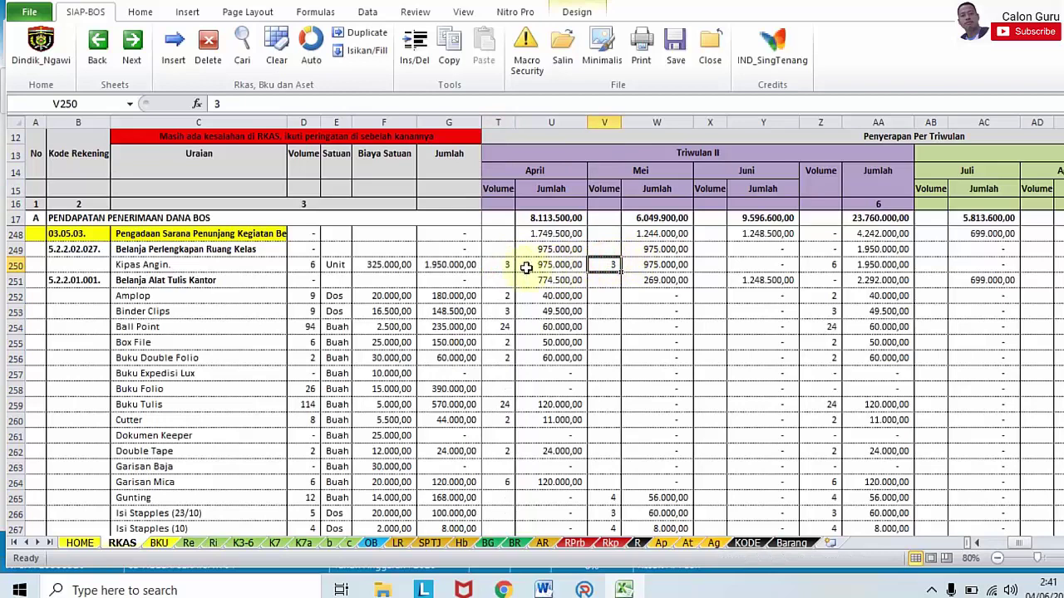
{"action": "left_click", "coordinate": [507, 265]}
{"action": "left_click_drag", "start_coordinate": [498, 122], "coordinate": [540, 121]}
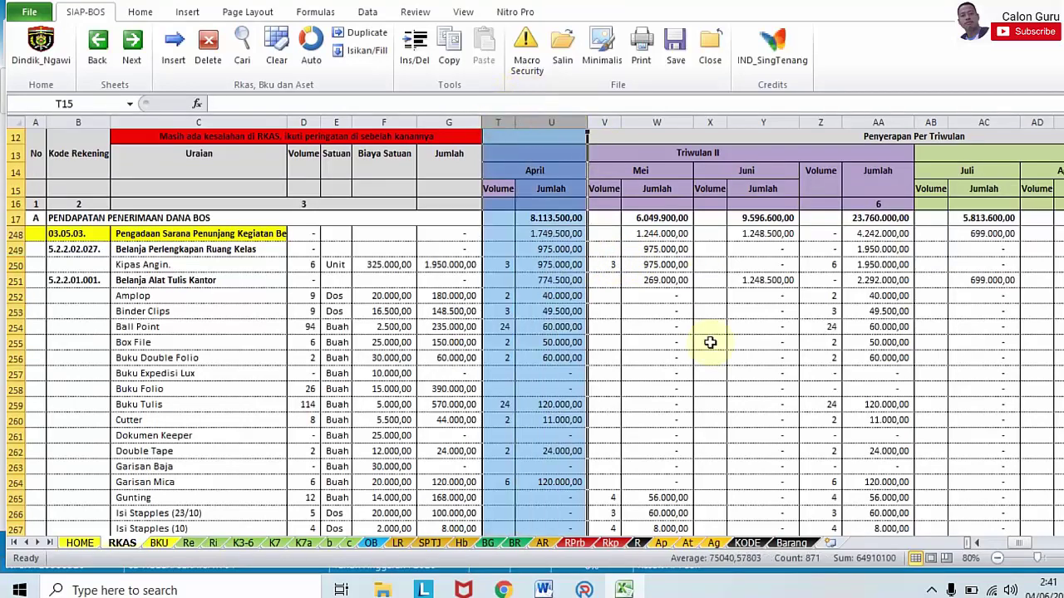
{"action": "left_click", "coordinate": [585, 590]}
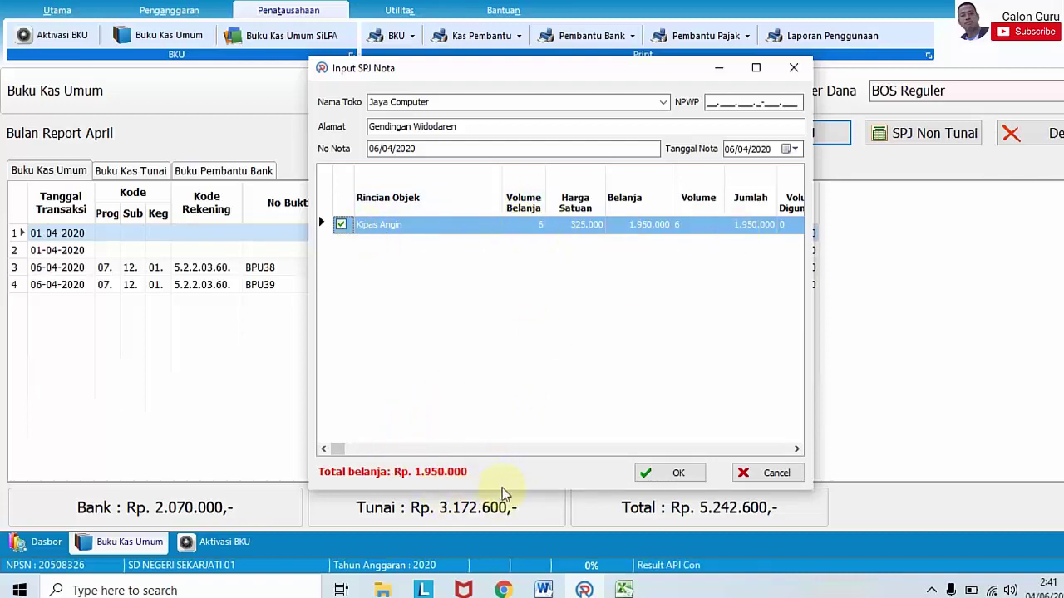
{"action": "left_click", "coordinate": [624, 590]}
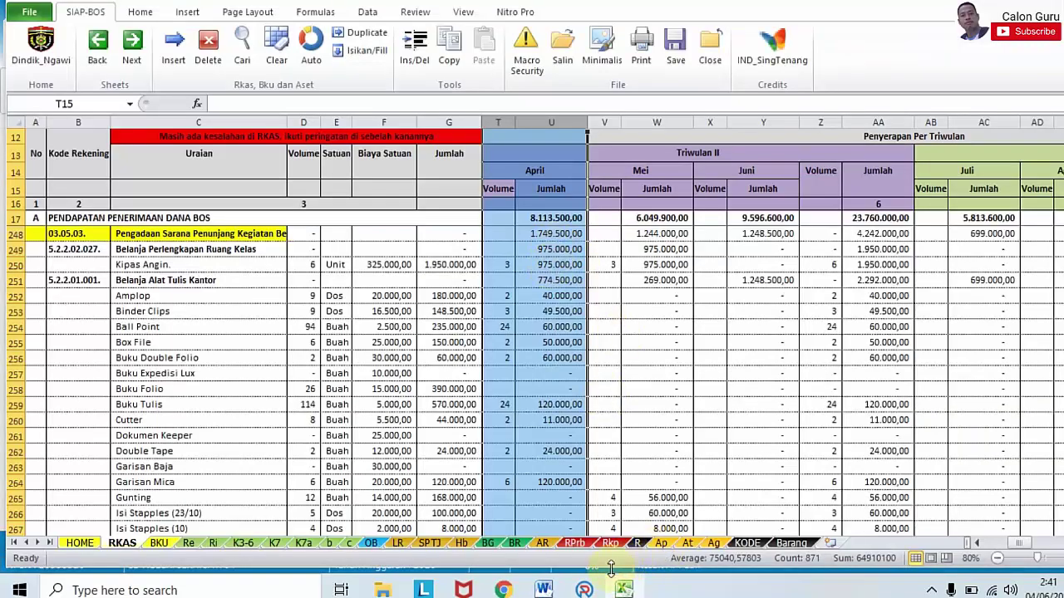
{"action": "left_click", "coordinate": [584, 590]}
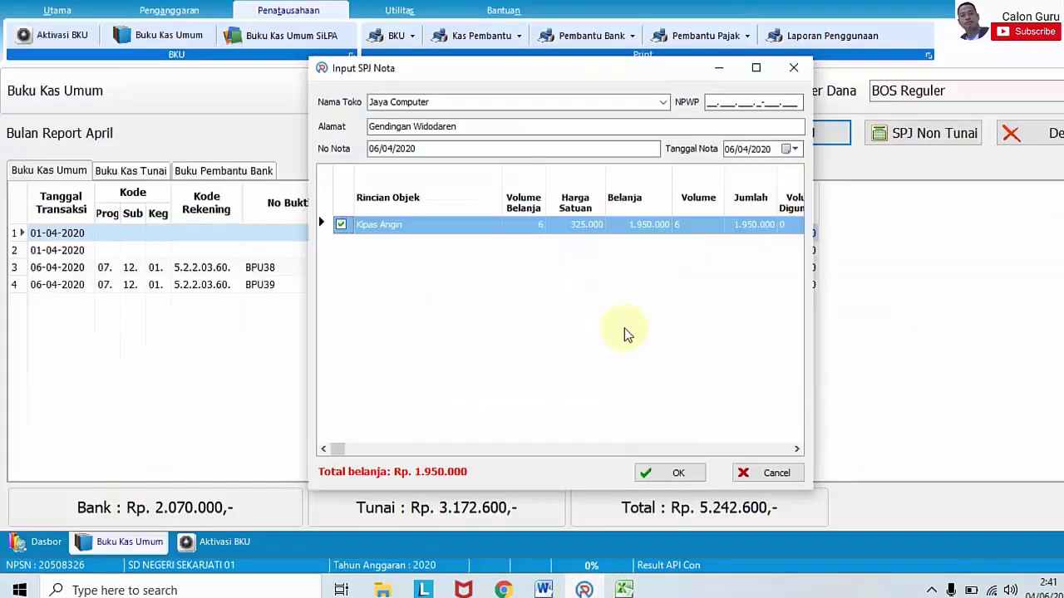
Step: Set Kipas Angin's Volume Belanja to 3 and confirm the purchase note
{"action": "left_click", "coordinate": [534, 226]}
{"action": "double_click", "coordinate": [541, 226]}
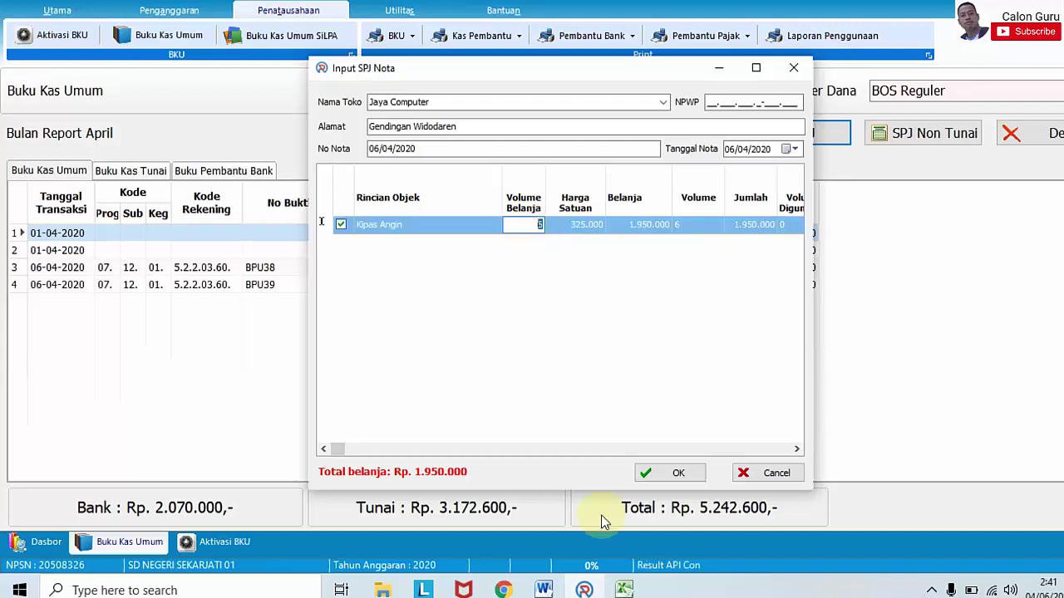
{"action": "mouse_move", "coordinate": [625, 587]}
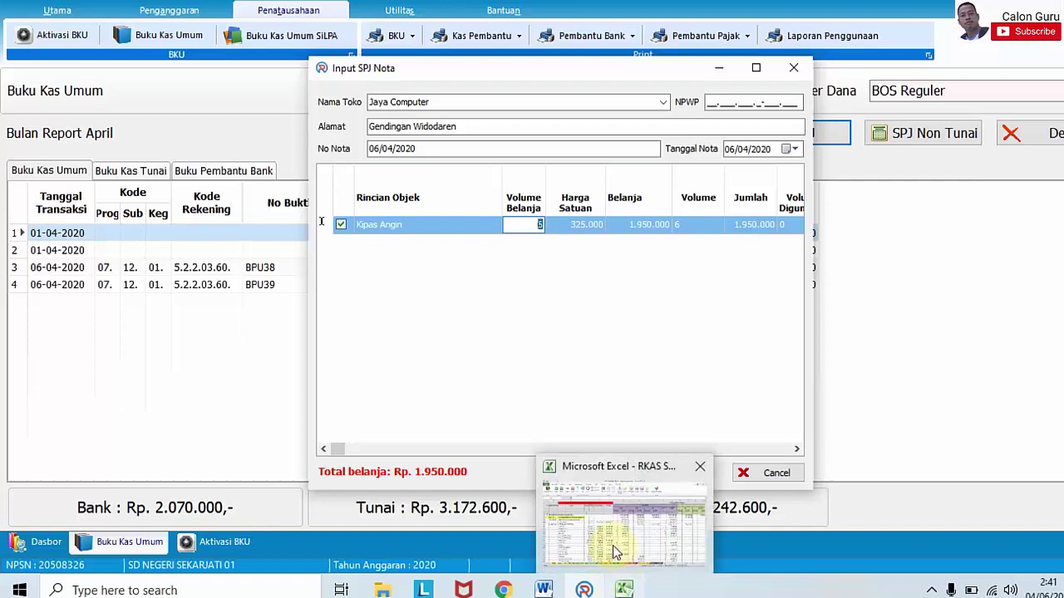
{"action": "left_click", "coordinate": [612, 545]}
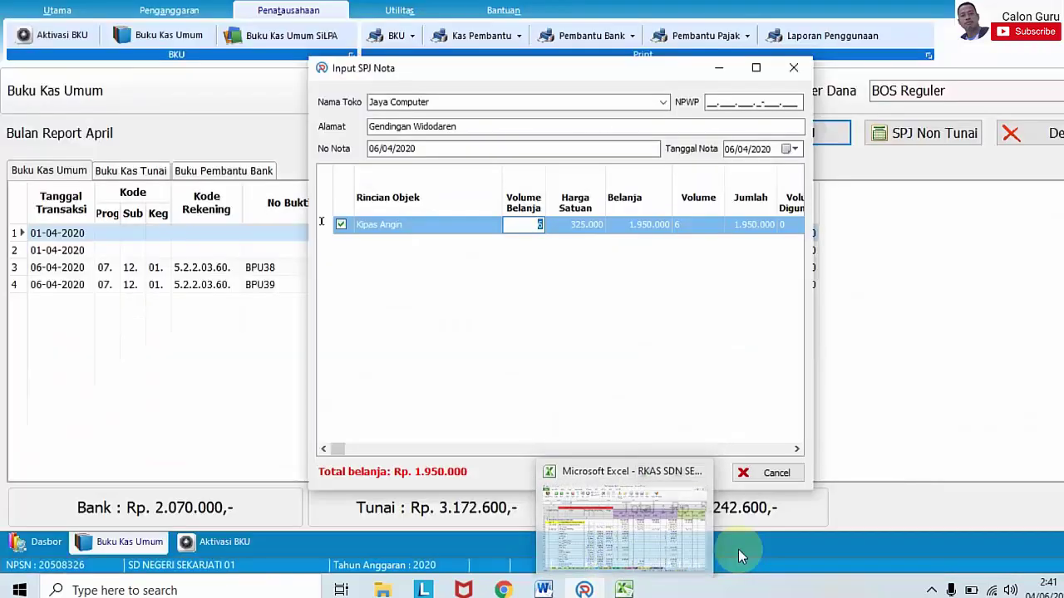
{"action": "type", "text": "3"}
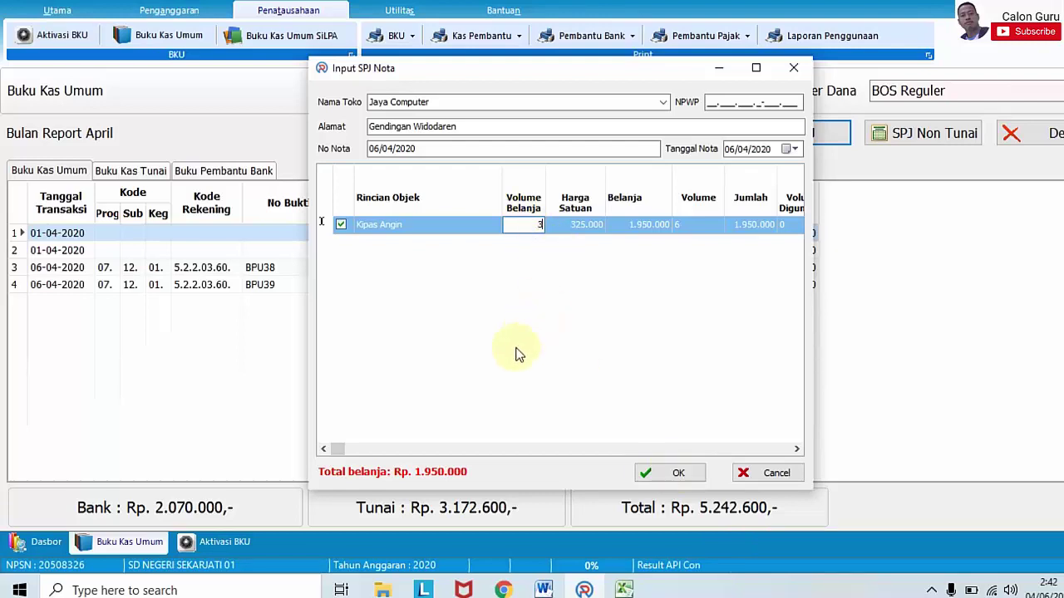
{"action": "left_click", "coordinate": [544, 255]}
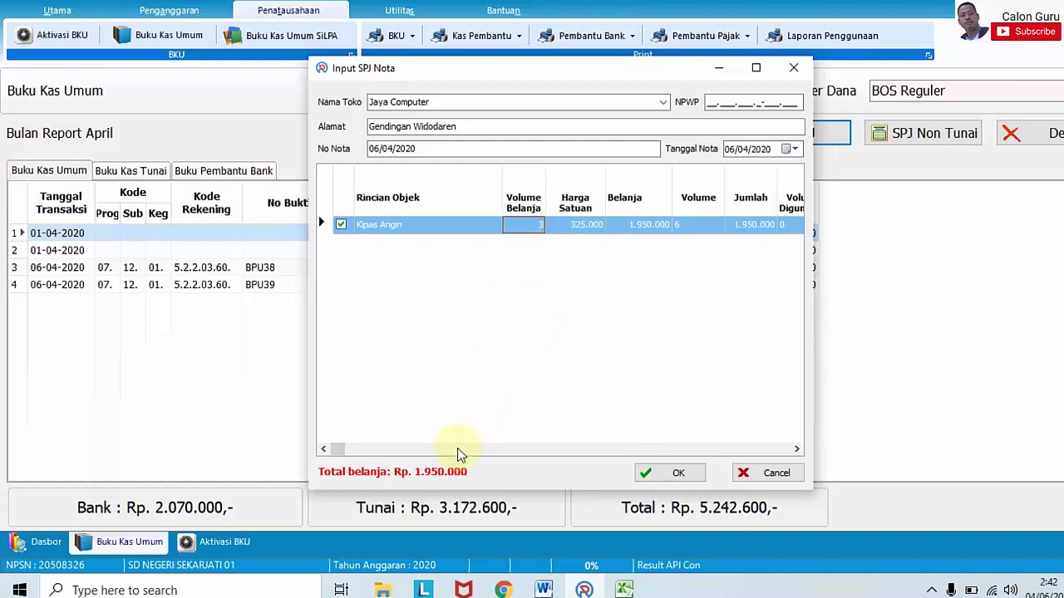
{"action": "left_click", "coordinate": [539, 220]}
{"action": "type", "text": "3"}
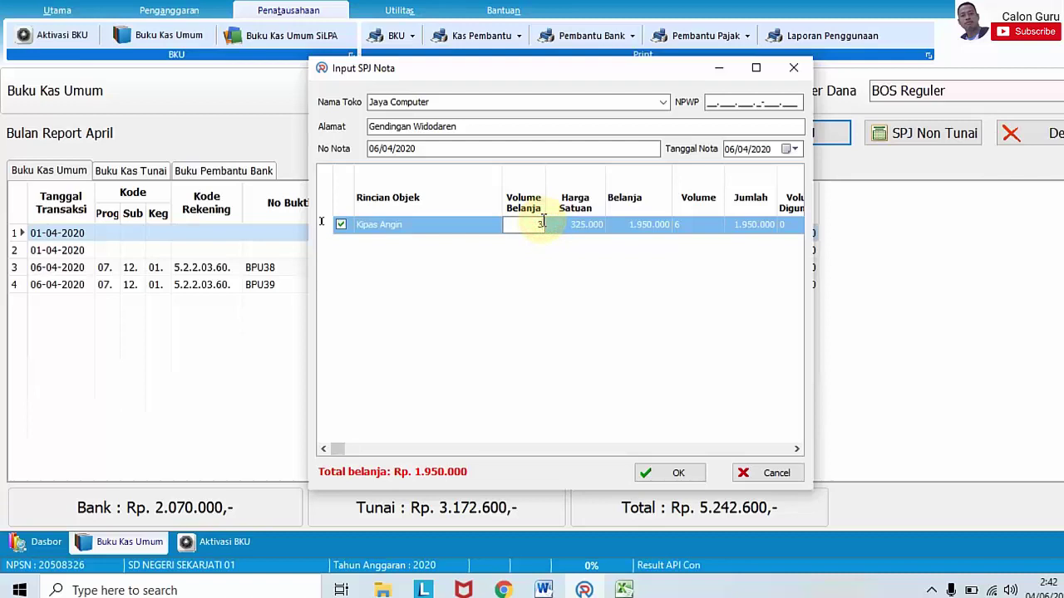
{"action": "key", "text": "Tab"}
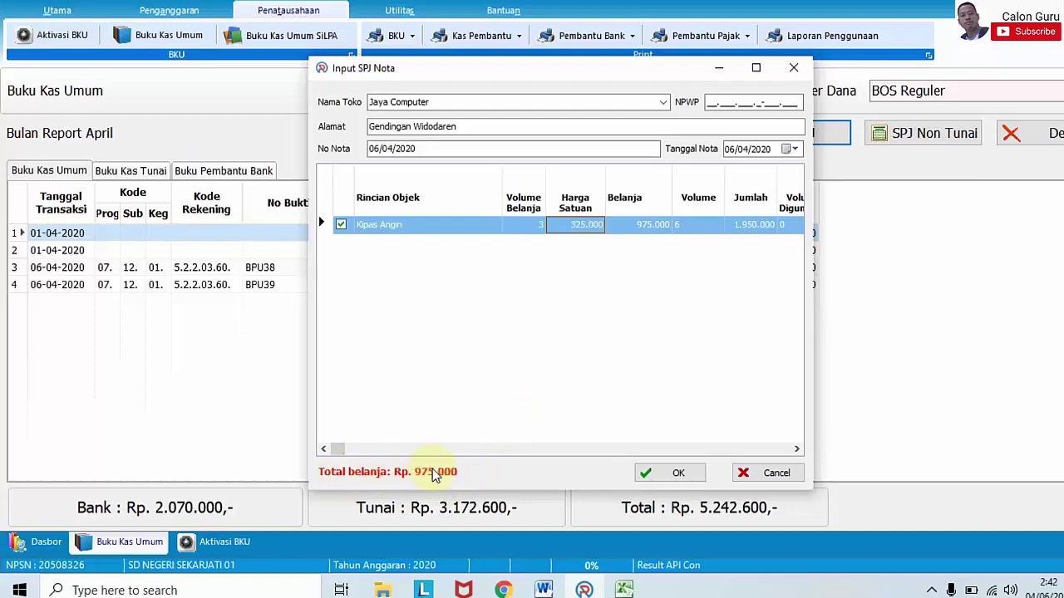
{"action": "mouse_move", "coordinate": [619, 590]}
{"action": "left_click", "coordinate": [588, 503]}
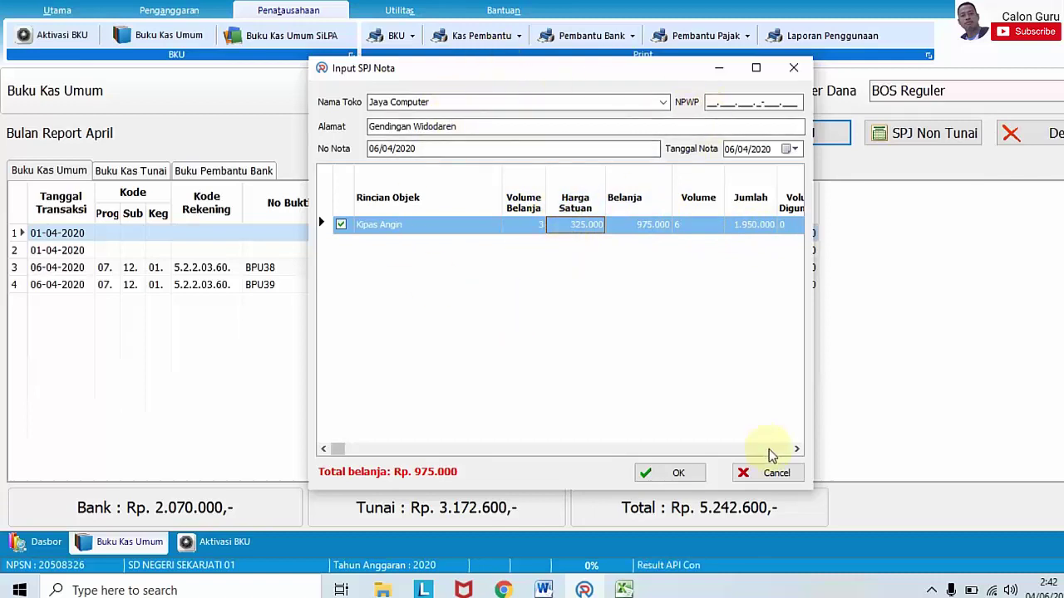
{"action": "left_click", "coordinate": [671, 477]}
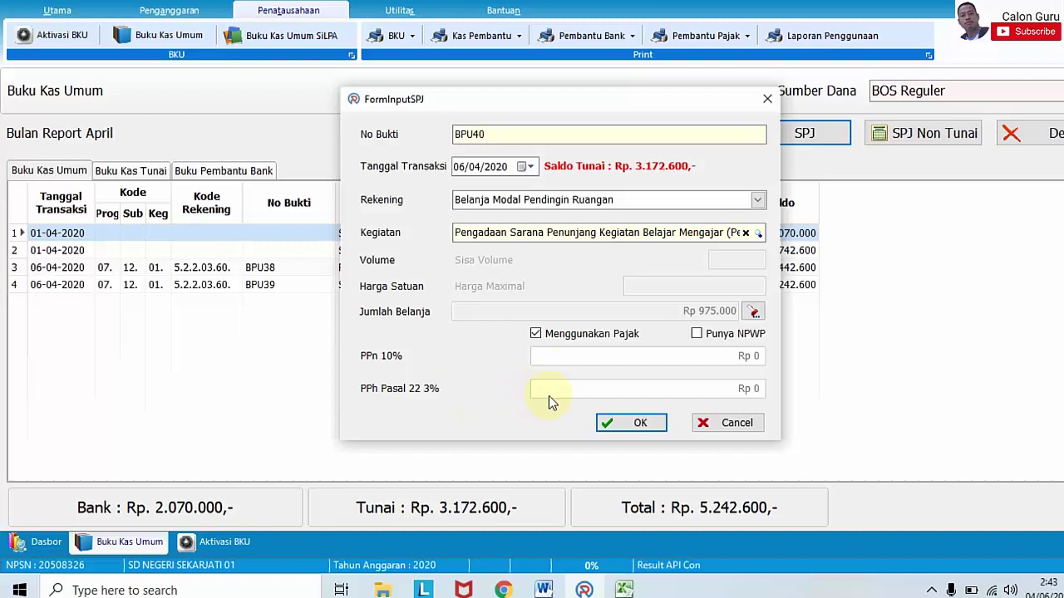
Step: Turn off Menggunakan Pajak for SPJ entry BPU40 and save the entry
{"action": "left_click", "coordinate": [537, 335]}
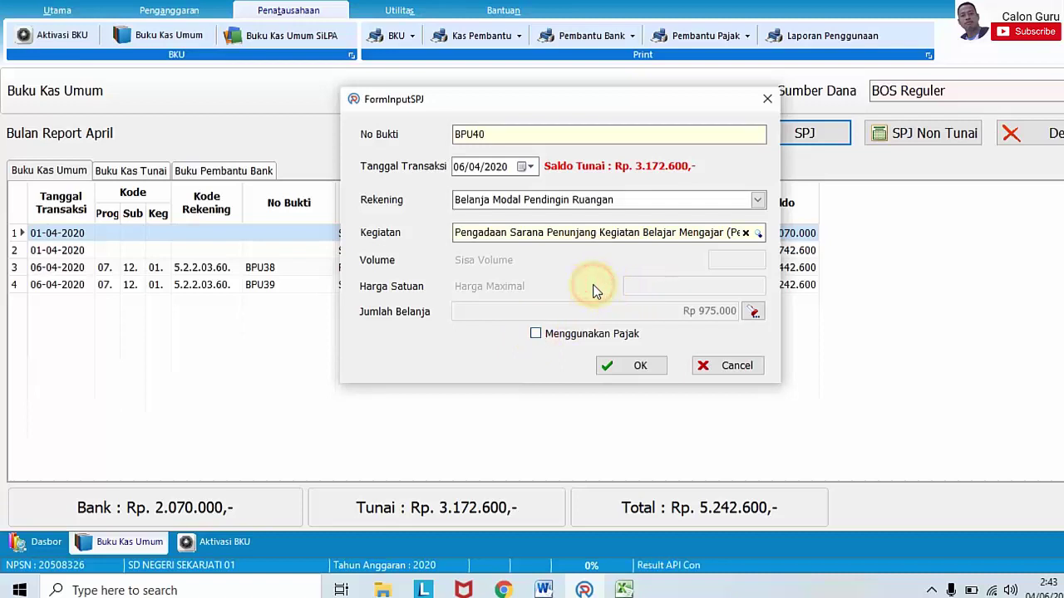
{"action": "left_click", "coordinate": [635, 365]}
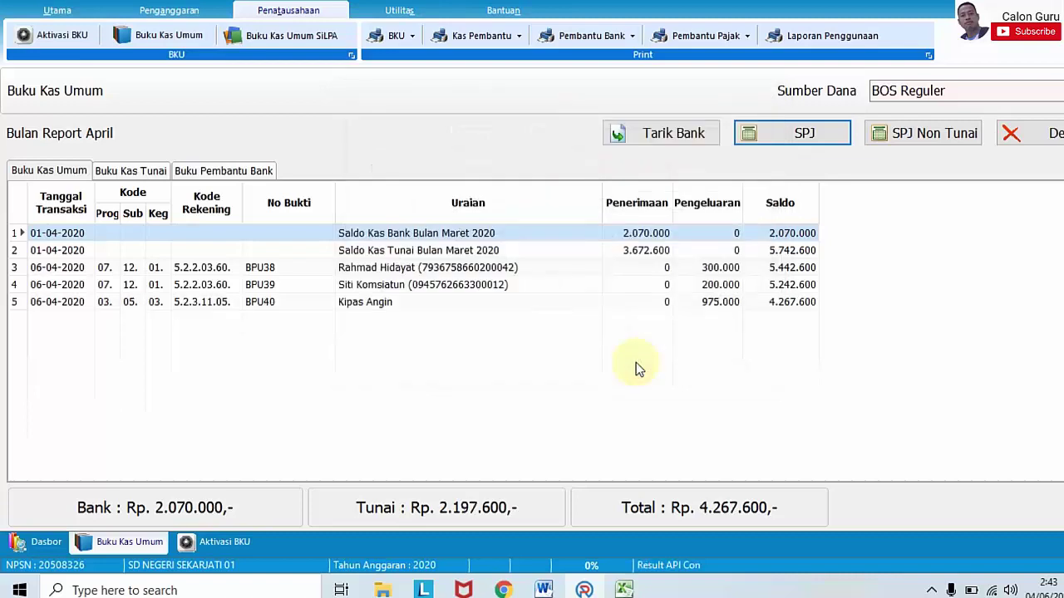
Step: Select the saved Kipas Angin transaction, examine the May Volume and Jumlah columns in the Excel RKAS workbook, and return to the ledger
{"action": "left_click", "coordinate": [454, 301]}
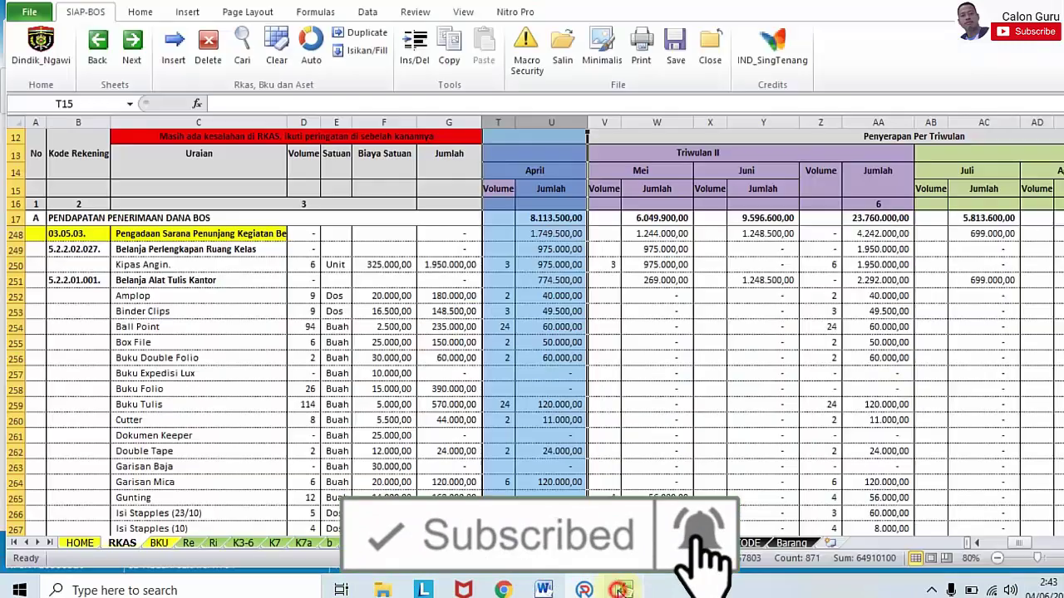
{"action": "left_click_drag", "start_coordinate": [605, 122], "coordinate": [634, 126]}
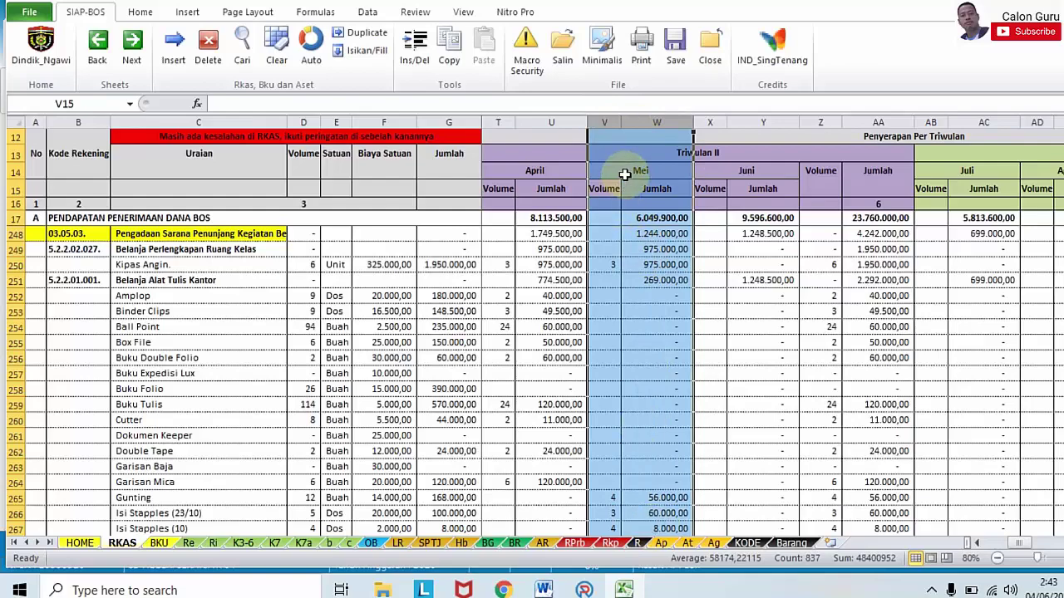
{"action": "left_click", "coordinate": [586, 590]}
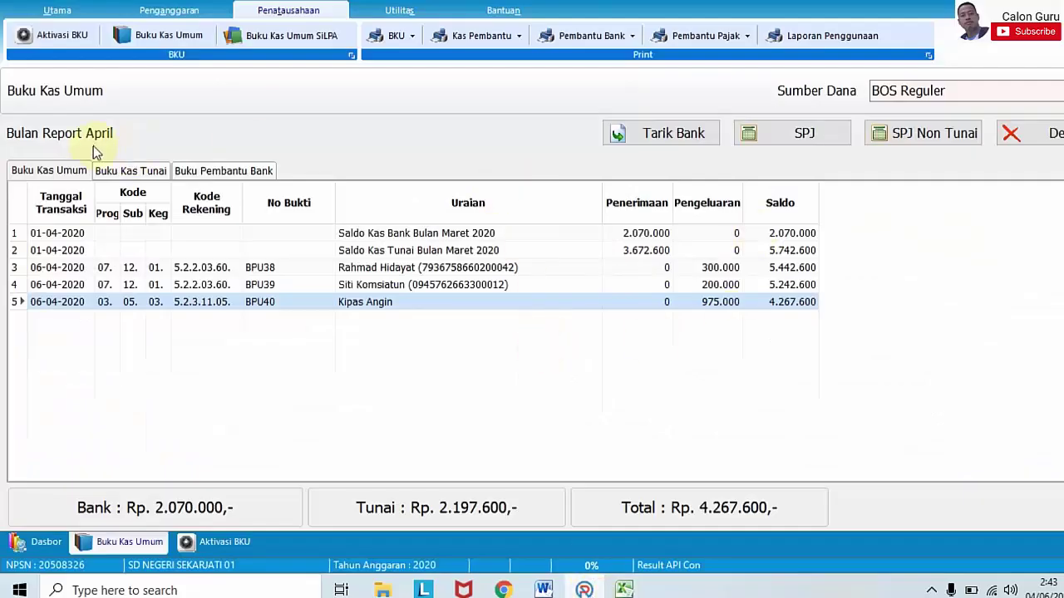
{"action": "left_click", "coordinate": [804, 140]}
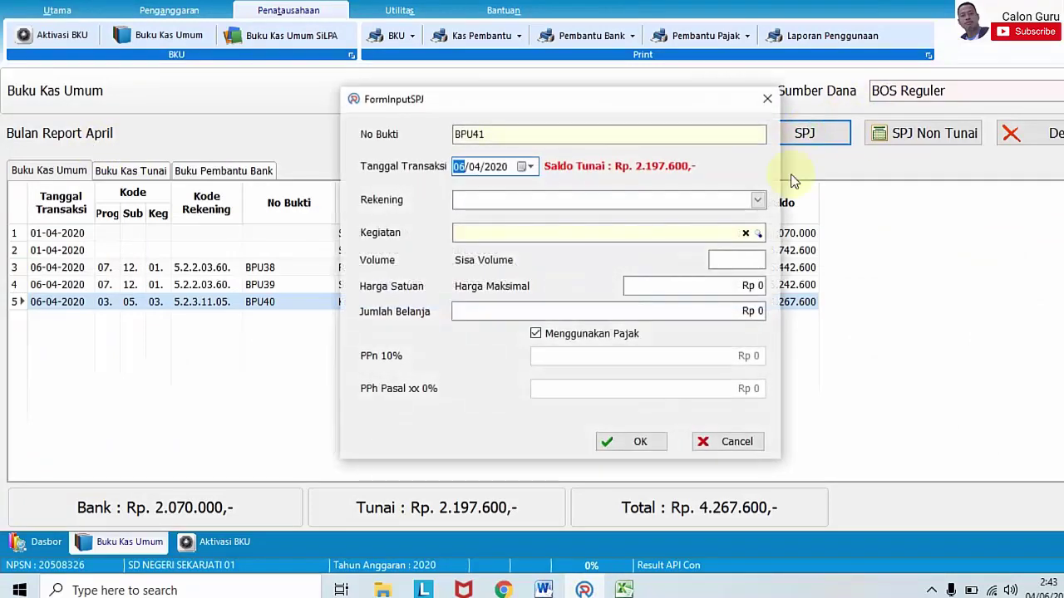
{"action": "left_click", "coordinate": [758, 201]}
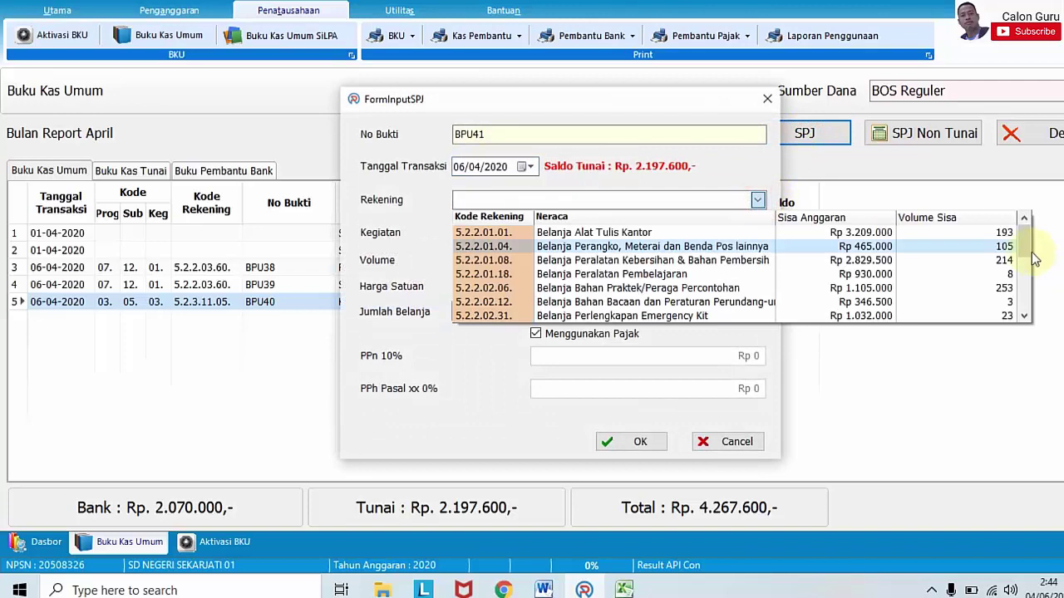
{"action": "left_click_drag", "start_coordinate": [1025, 244], "coordinate": [1023, 318]}
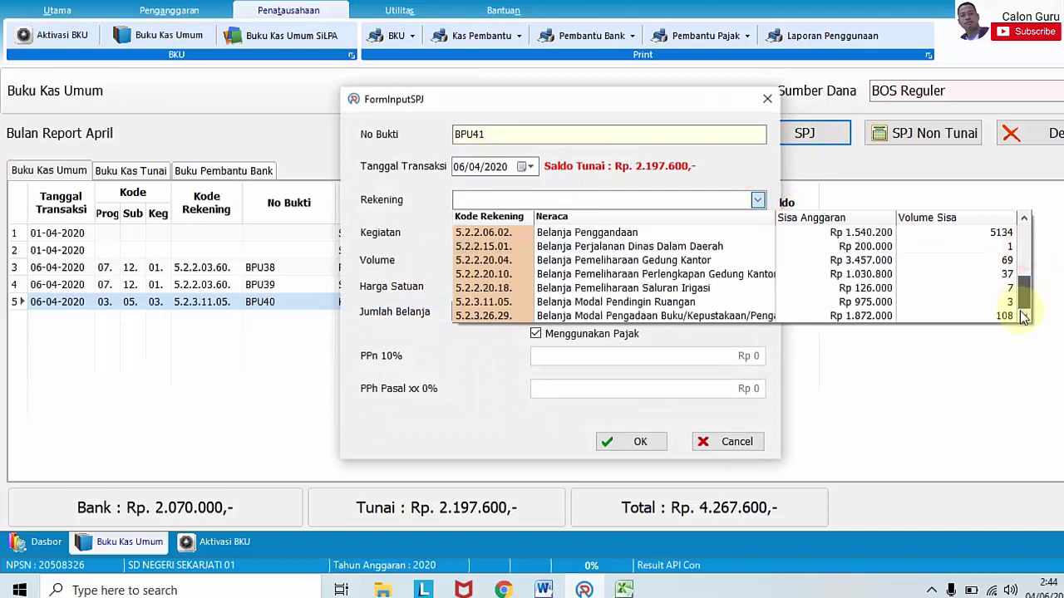
{"action": "left_click", "coordinate": [632, 302]}
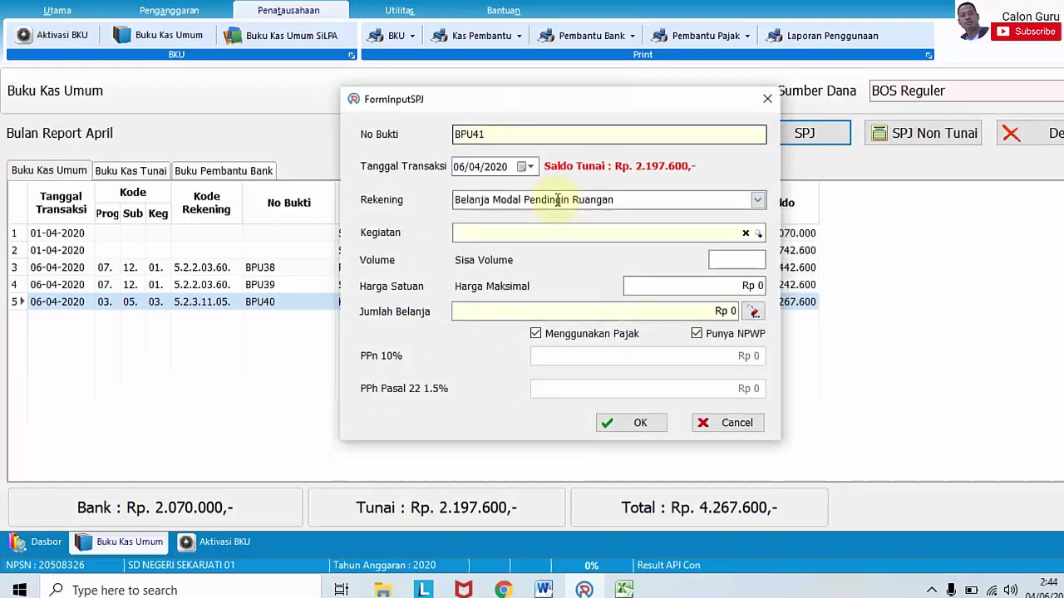
{"action": "left_click", "coordinate": [753, 234]}
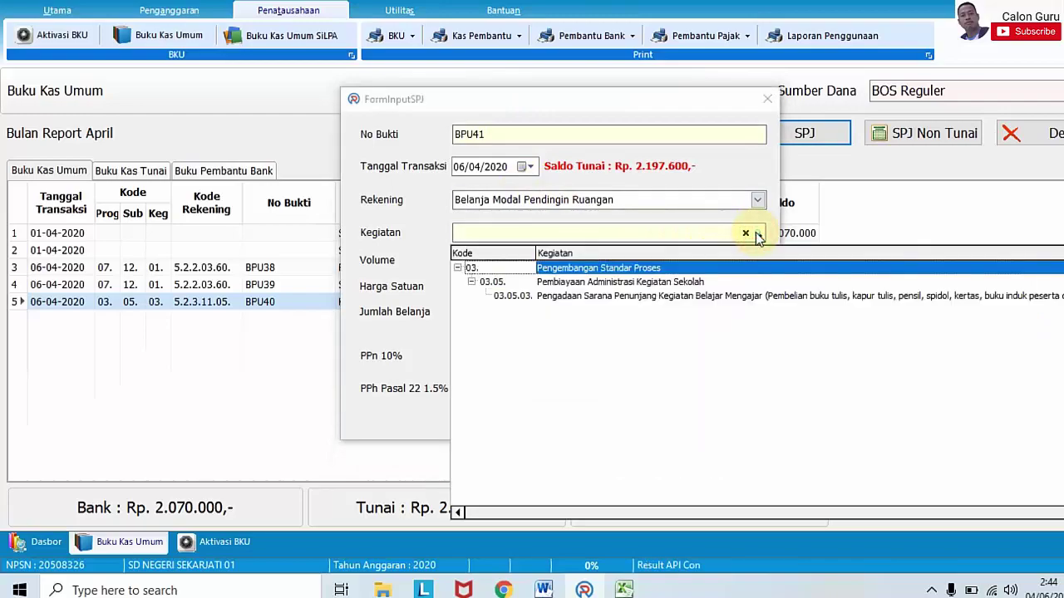
{"action": "left_click", "coordinate": [648, 304]}
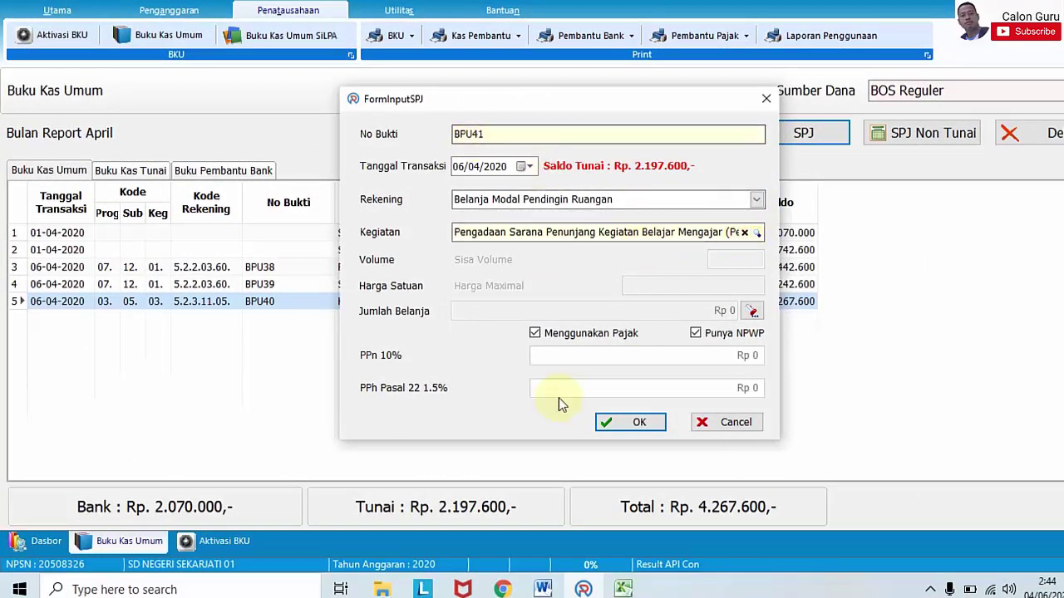
{"action": "mouse_move", "coordinate": [625, 590]}
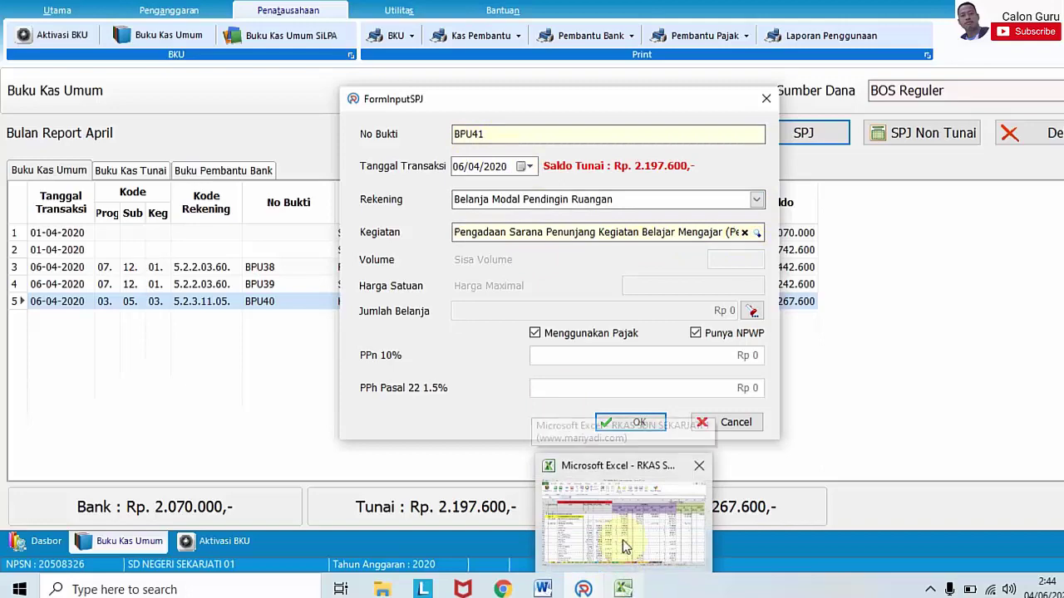
{"action": "mouse_move", "coordinate": [625, 546]}
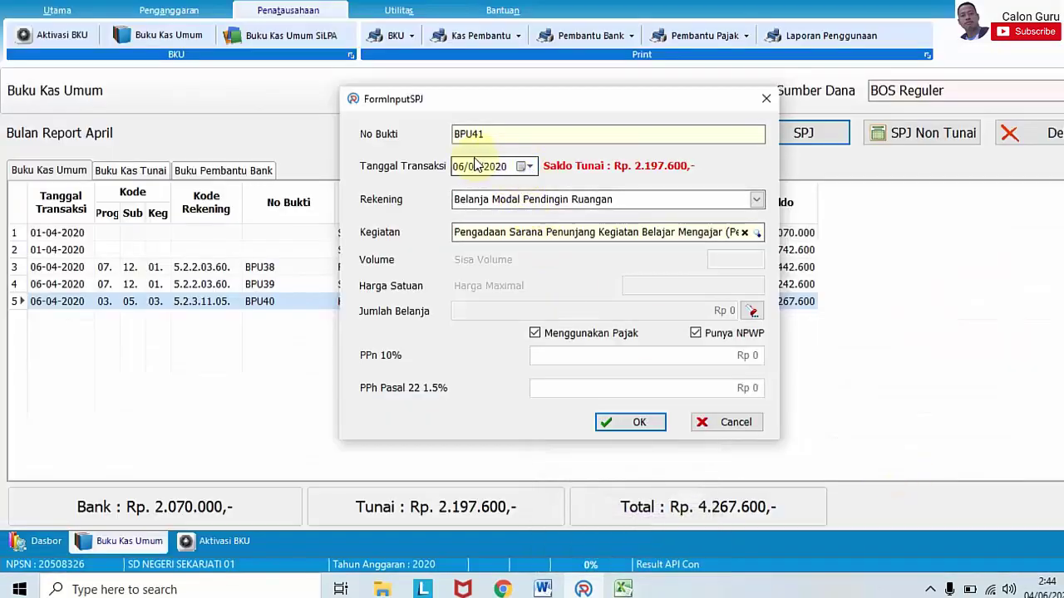
{"action": "left_click", "coordinate": [524, 166]}
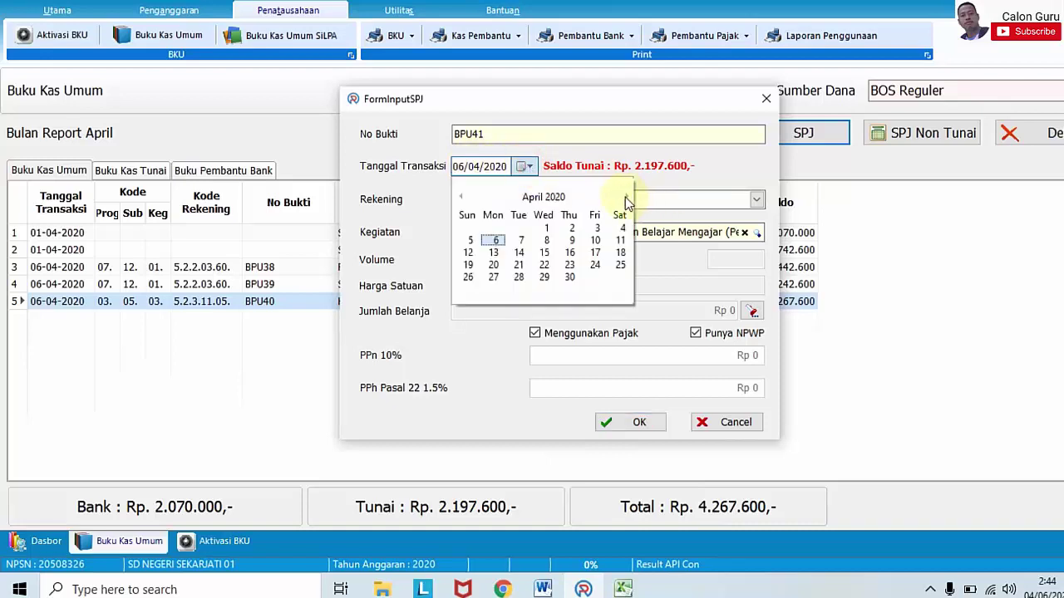
{"action": "left_click", "coordinate": [461, 197]}
{"action": "left_click", "coordinate": [738, 175]}
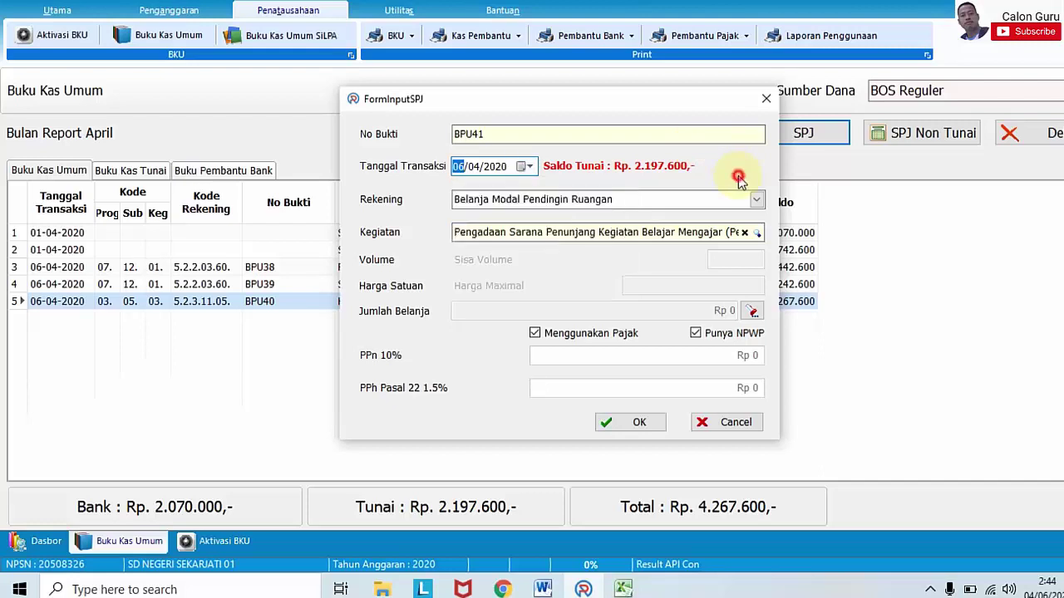
{"action": "left_click", "coordinate": [765, 98]}
{"action": "left_click", "coordinate": [713, 366]}
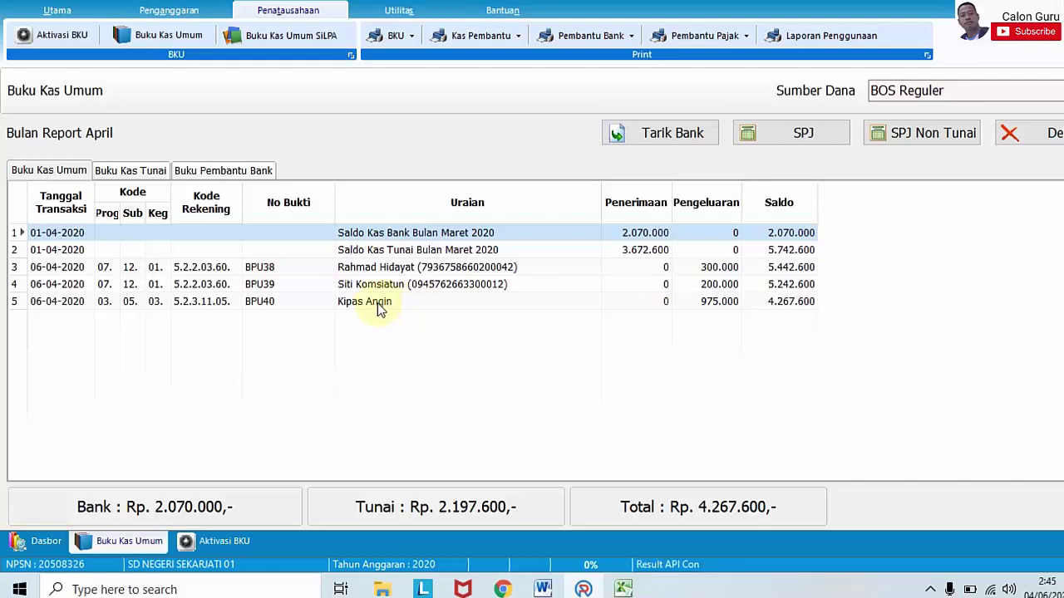
{"action": "left_click", "coordinate": [514, 377]}
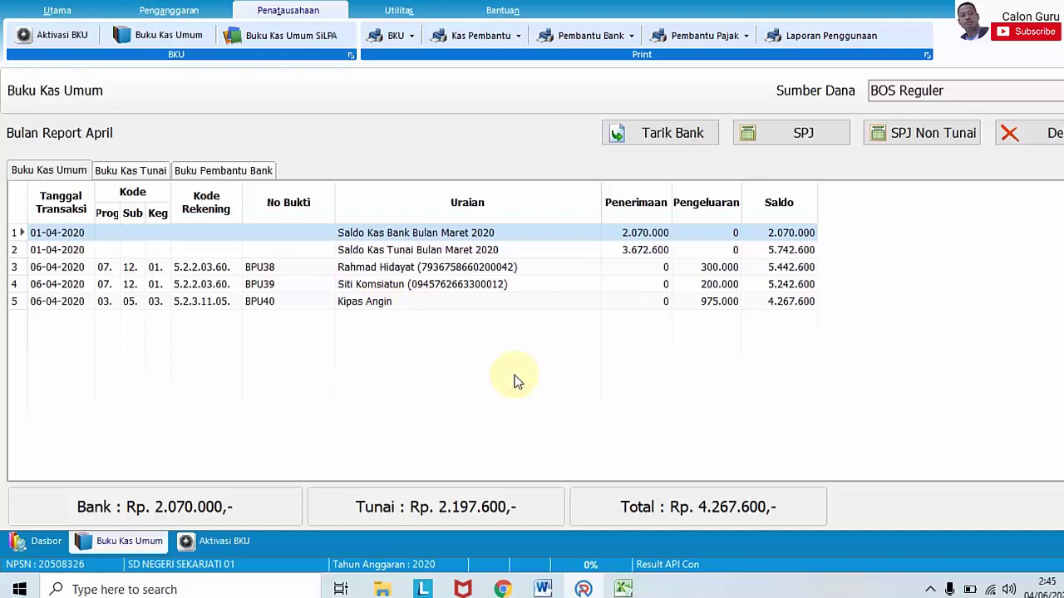